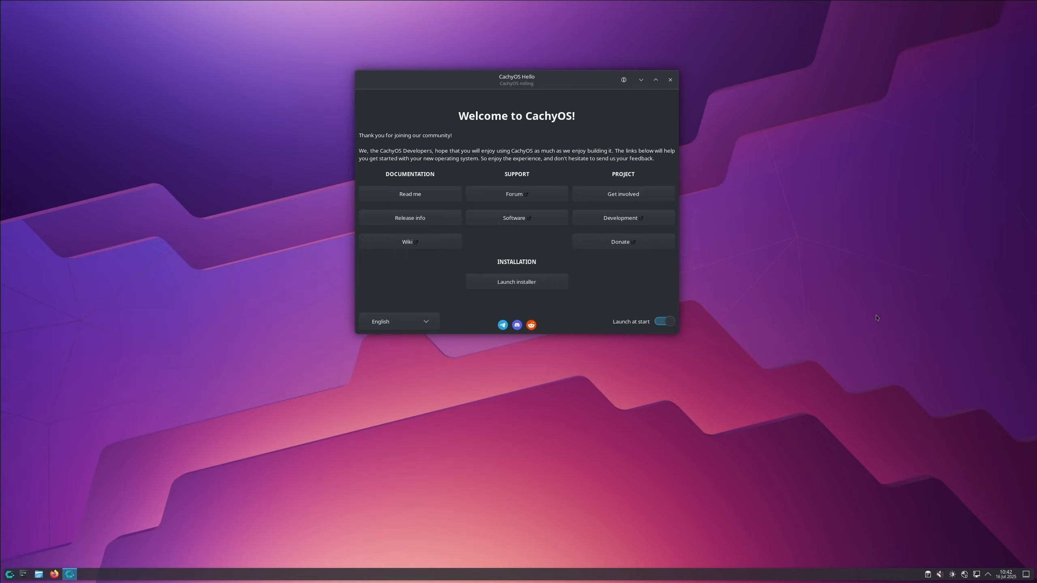
Launch the CachyOS installer, dismiss the outdated ISO notice, and choose Grub as the bootloader.
left_click(525, 285)
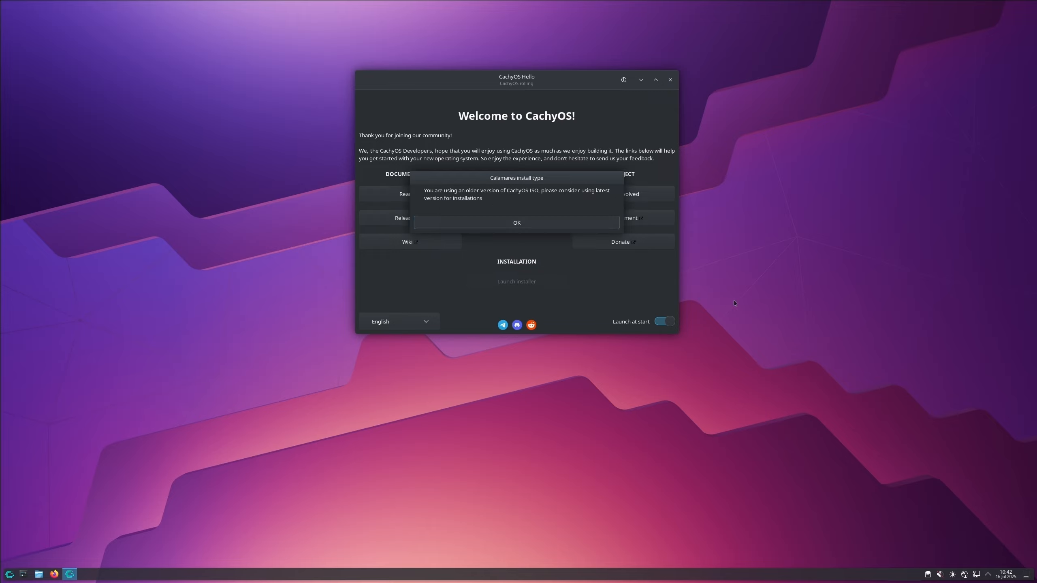
left_click(529, 227)
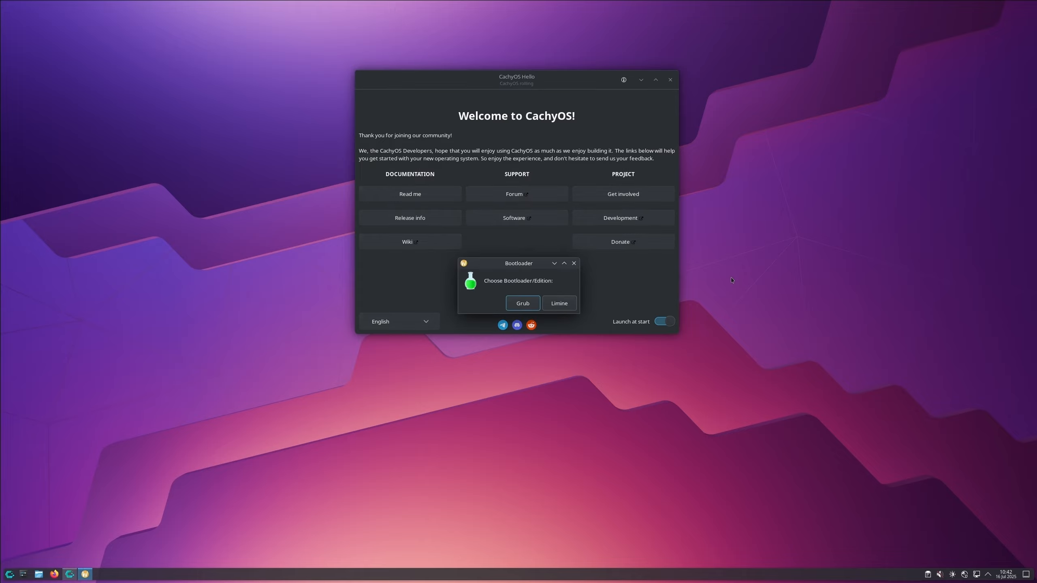
left_click(521, 304)
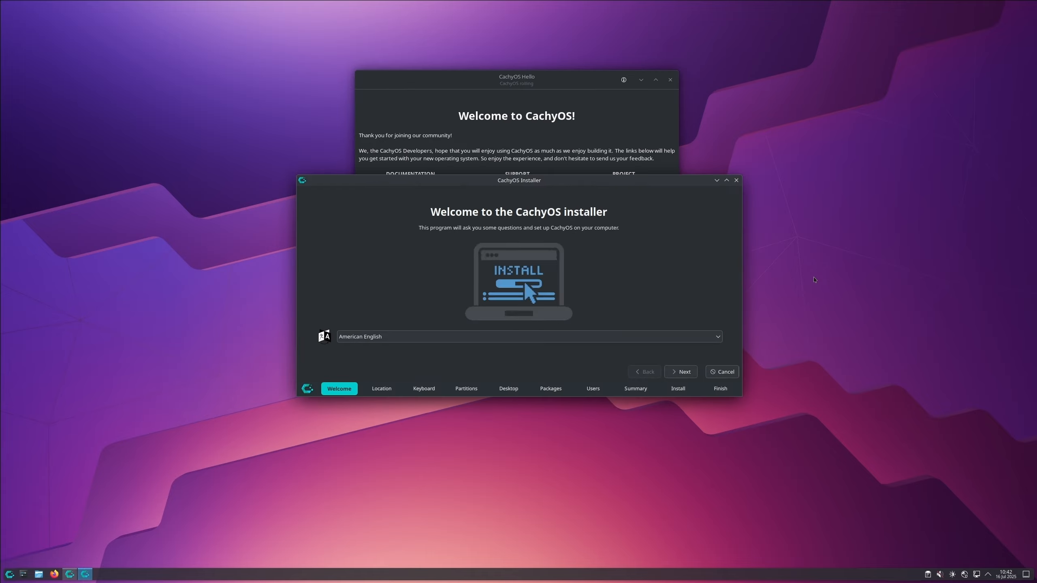
Set the installer language to British English (United Kingdom) and accept the London location and English (UK) keyboard layout.
left_click(719, 339)
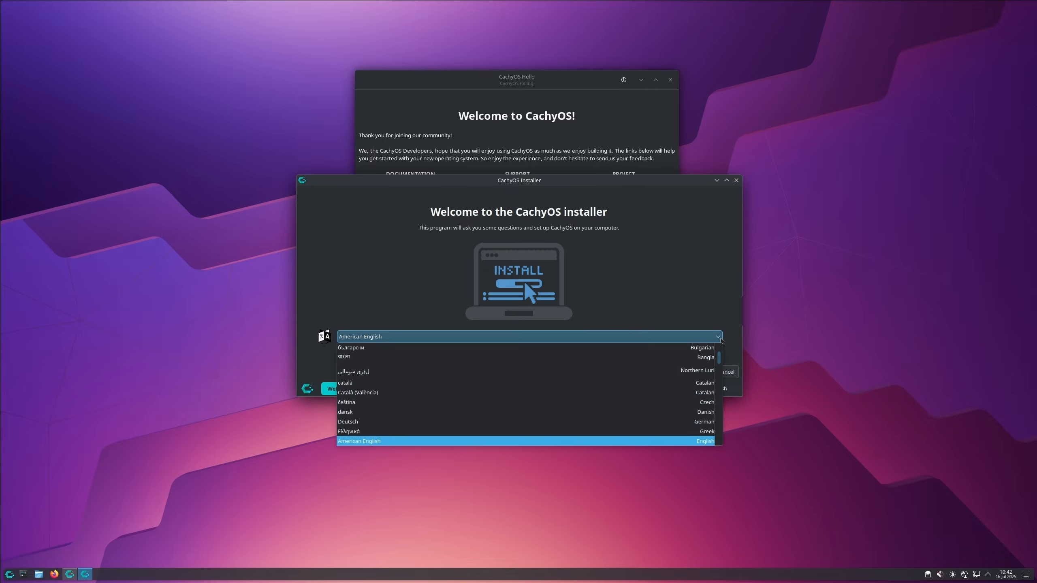
scroll(639, 388, "down", 2)
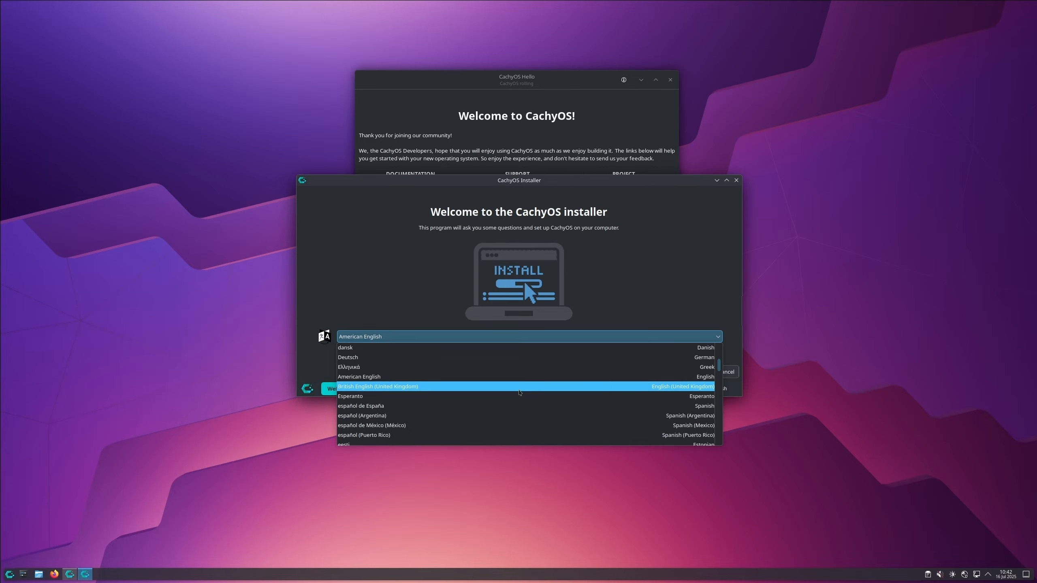
left_click(519, 387)
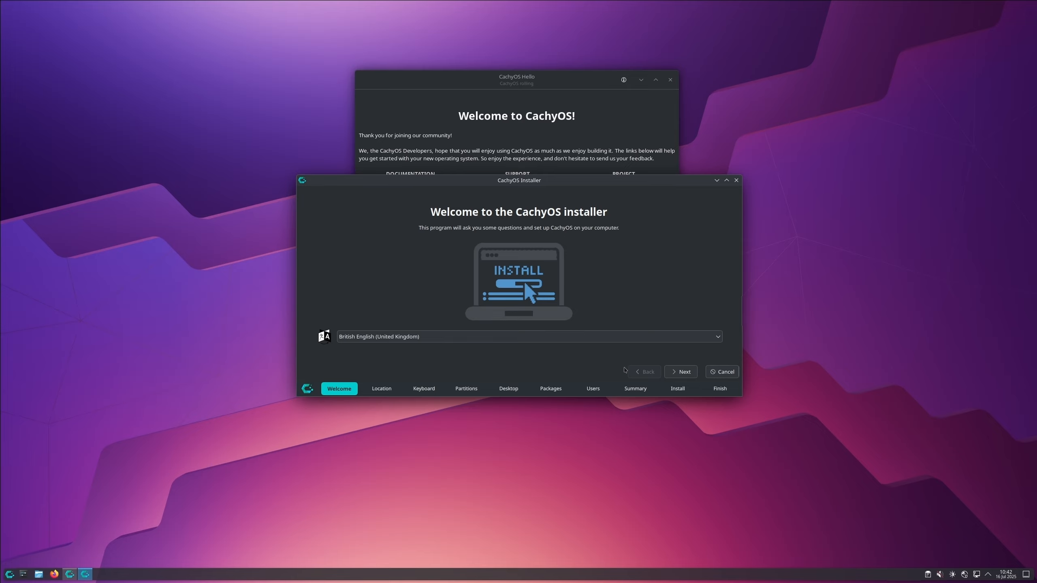
left_click(682, 372)
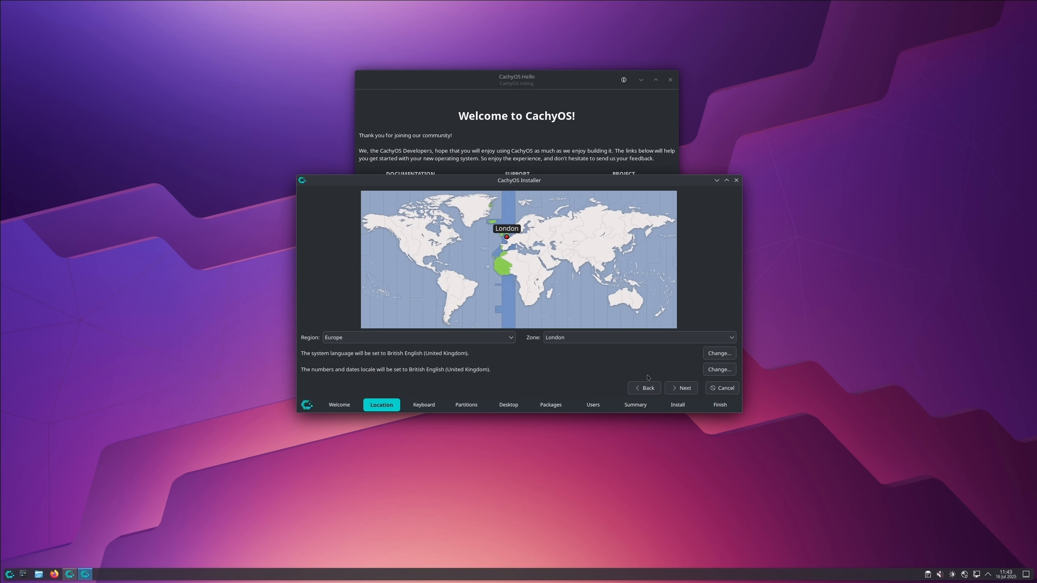
left_click(682, 388)
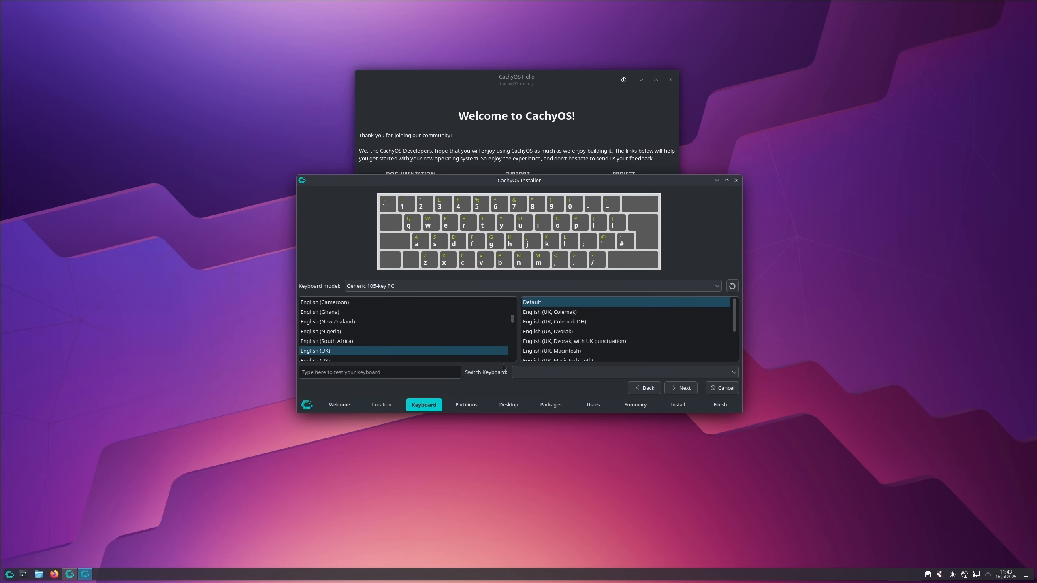
left_click(687, 391)
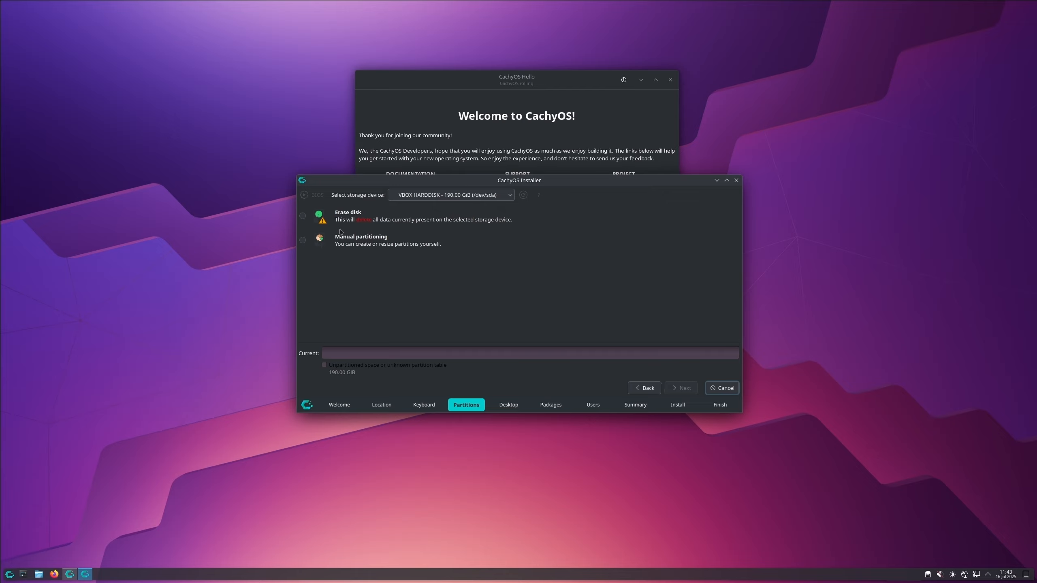
Choose to erase the disk with the btrfs file system, and select Xfce4 as the desktop environment.
left_click(302, 216)
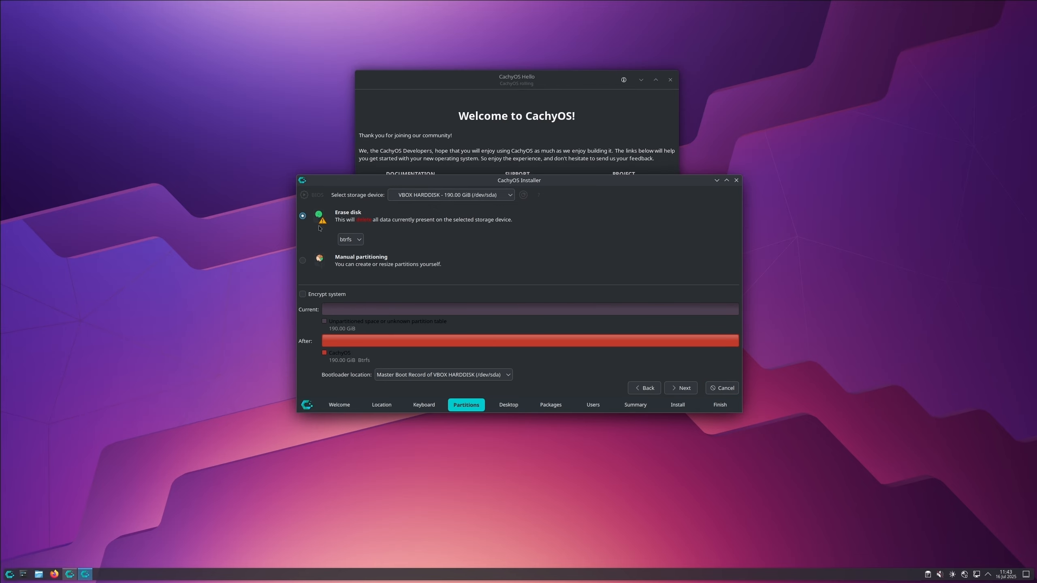
left_click(680, 389)
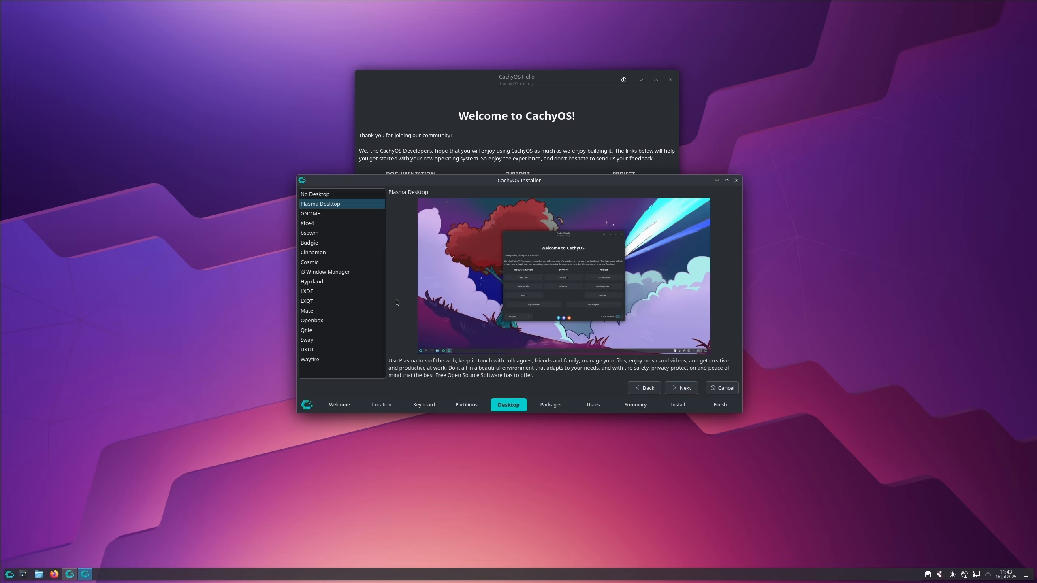
left_click(317, 225)
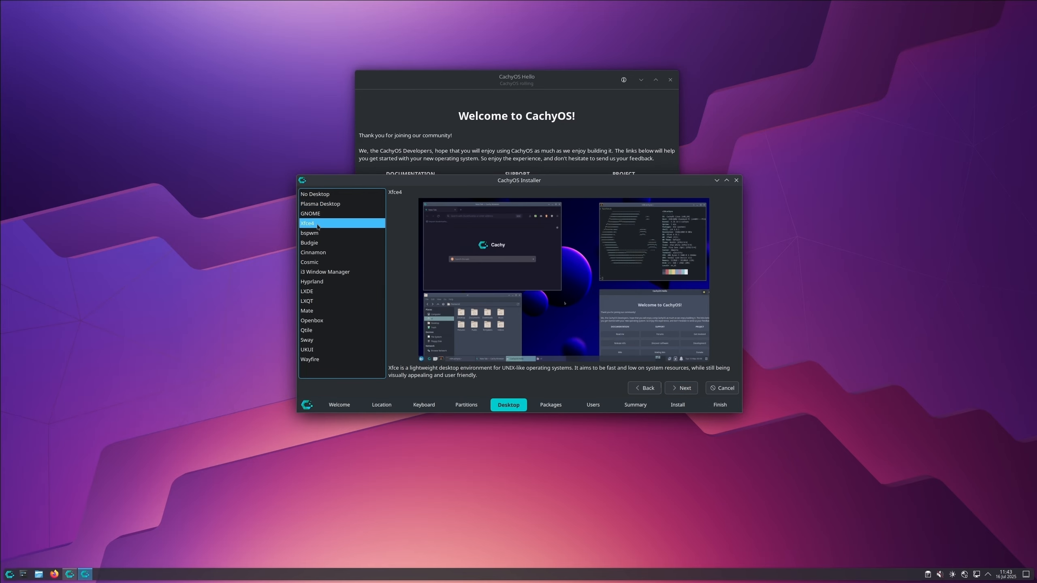
left_click(688, 392)
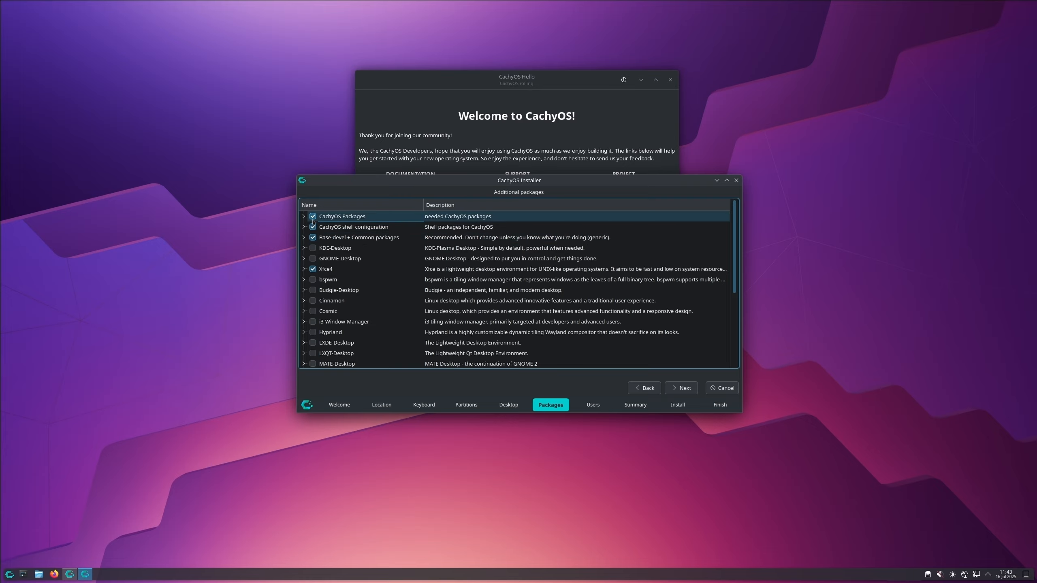
Exclude cachyos-wallpapers and cachyos-settings from the CachyOS Packages group.
left_click(304, 219)
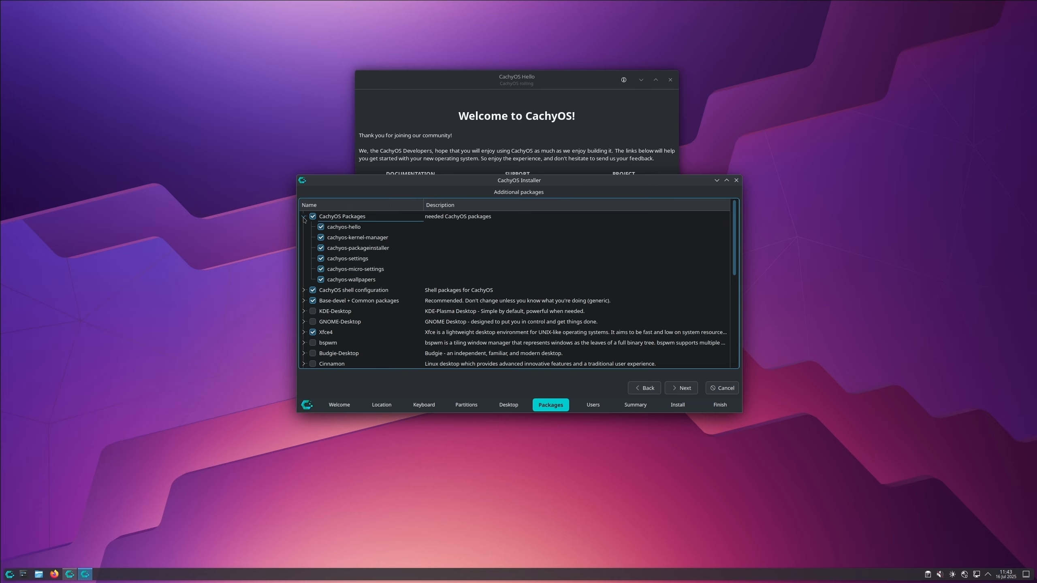
left_click(320, 280)
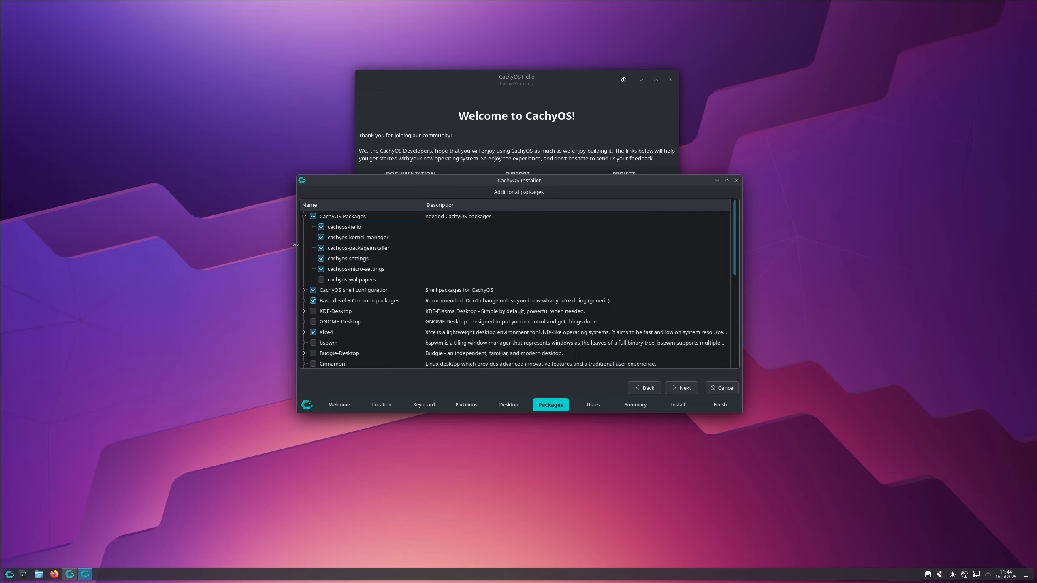
left_click(321, 259)
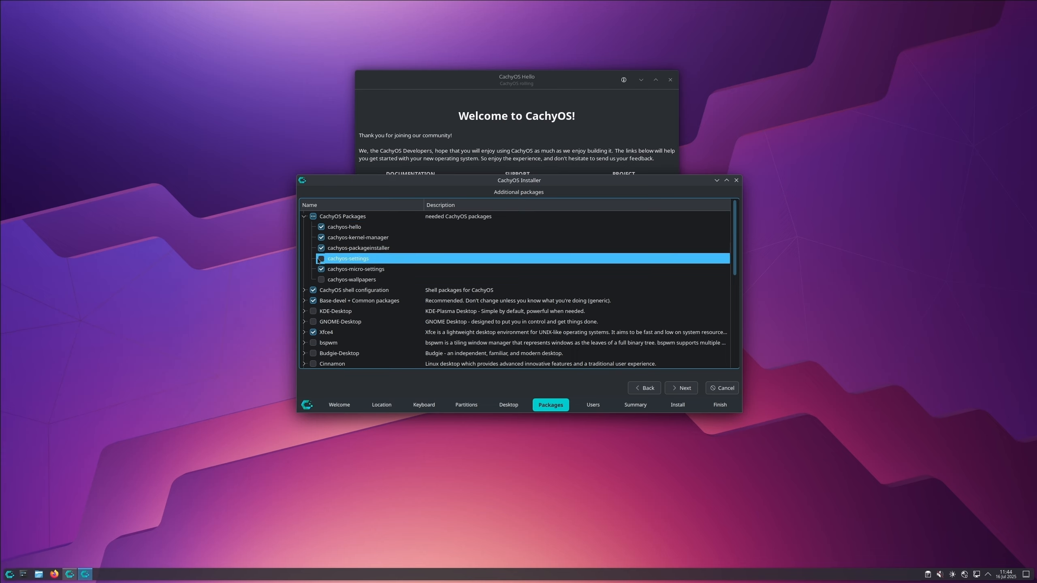
left_click(304, 218)
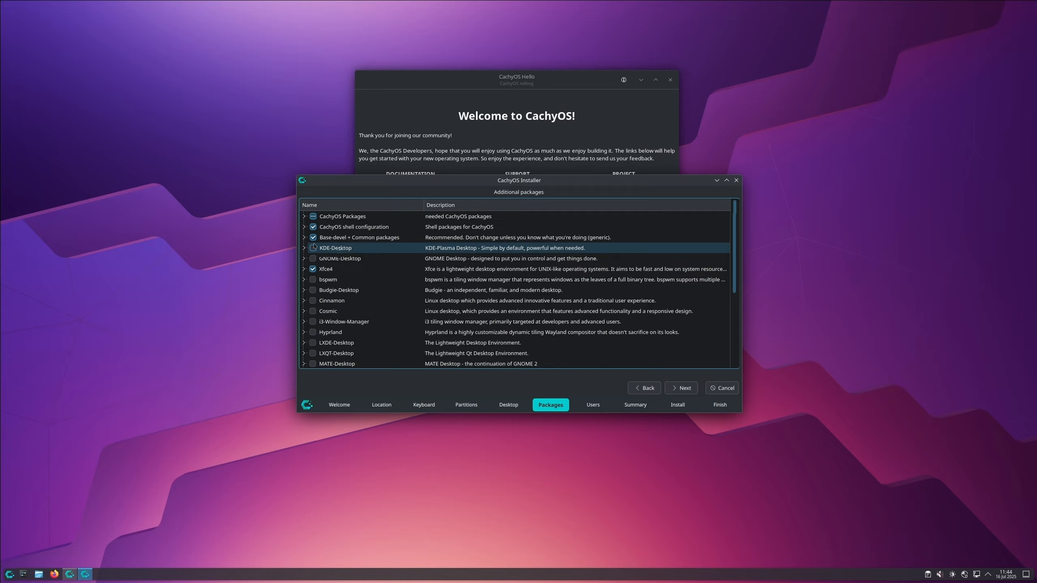
Exclude bluetooth support from the Base-devel + Common packages group.
left_click(303, 238)
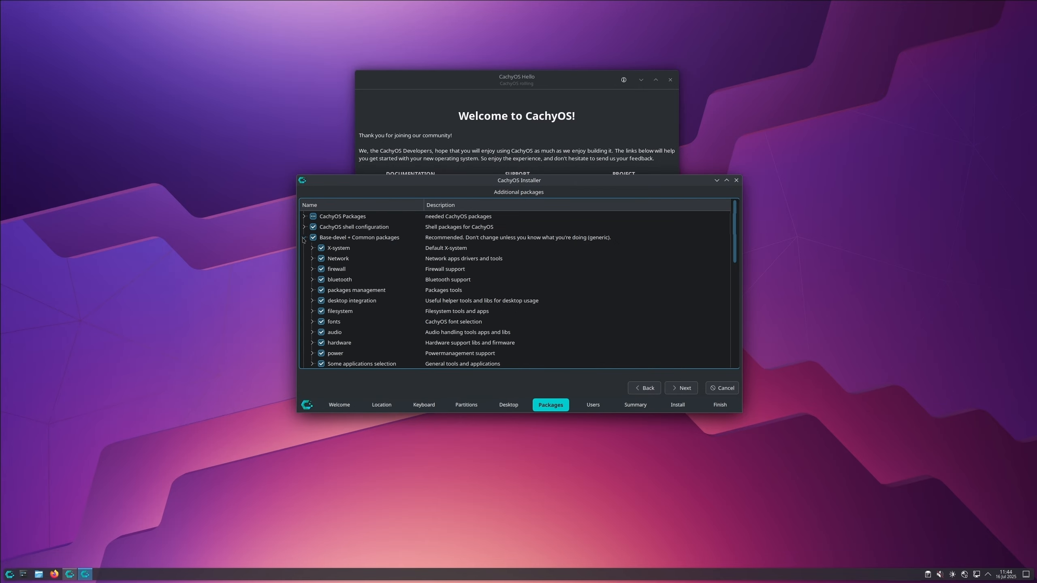
left_click(321, 280)
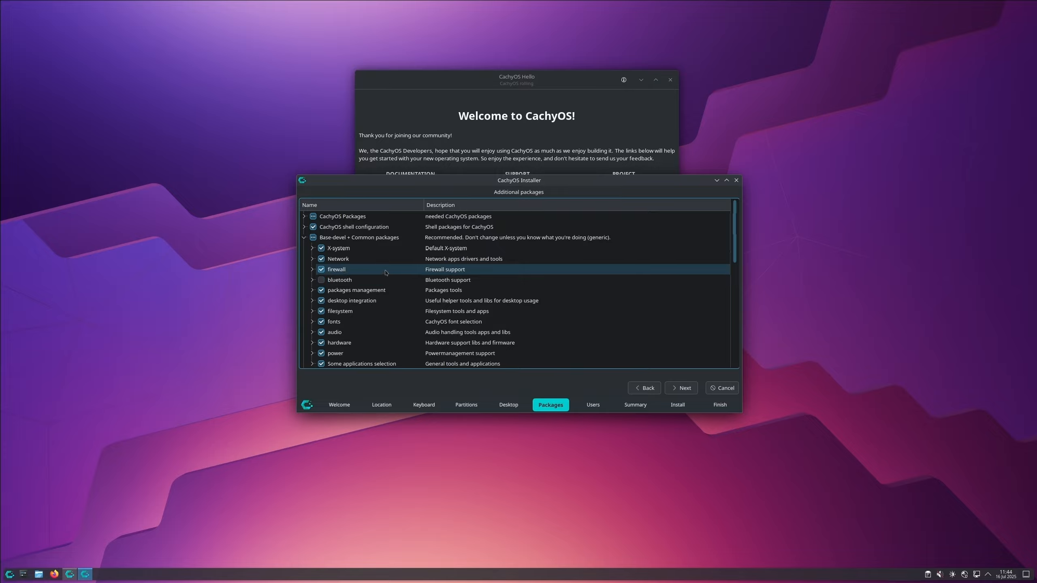
scroll(385, 272, "down", 1)
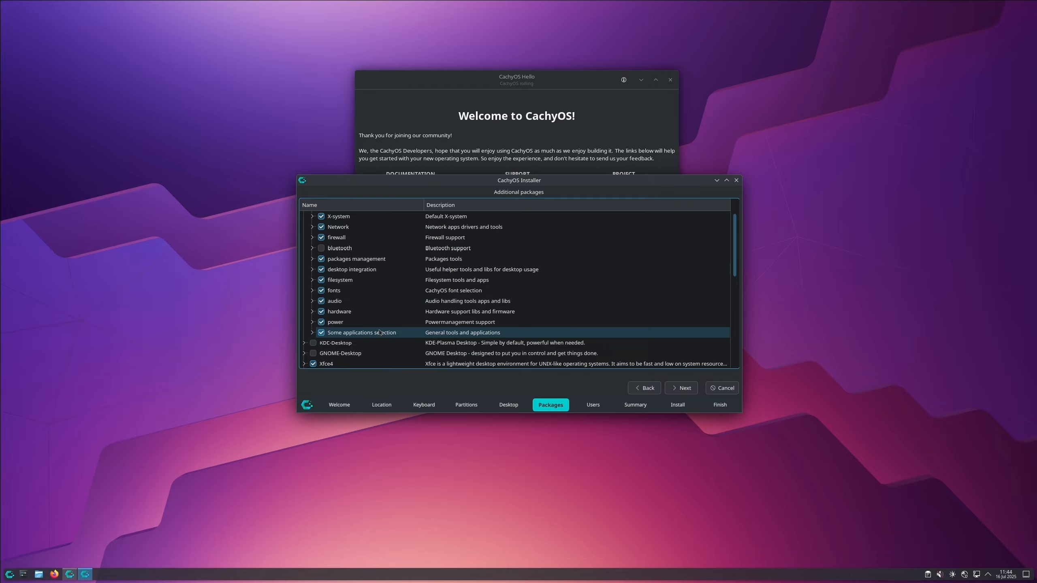
scroll(377, 315, "up", 1)
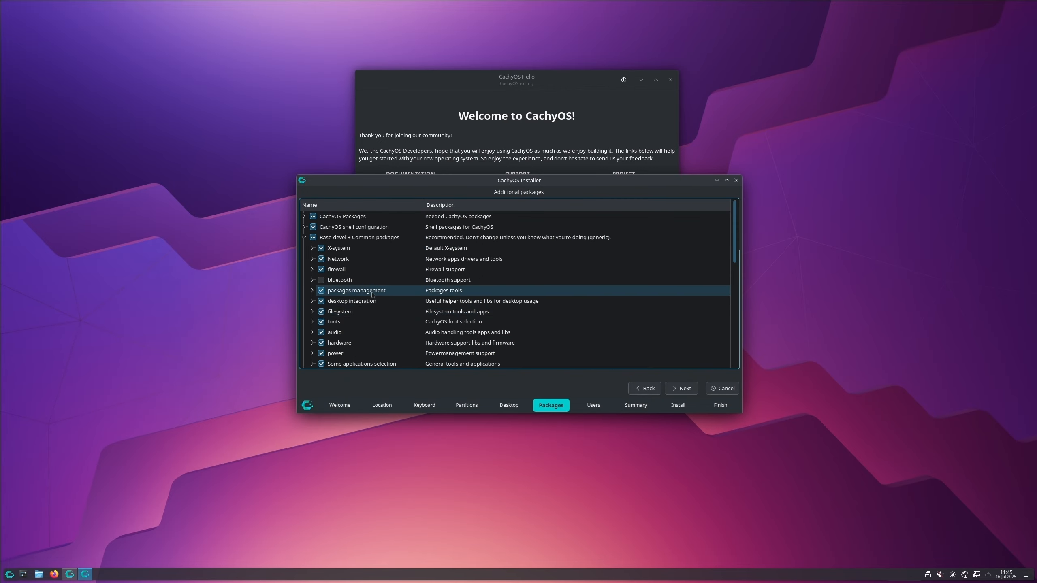
left_click(304, 238)
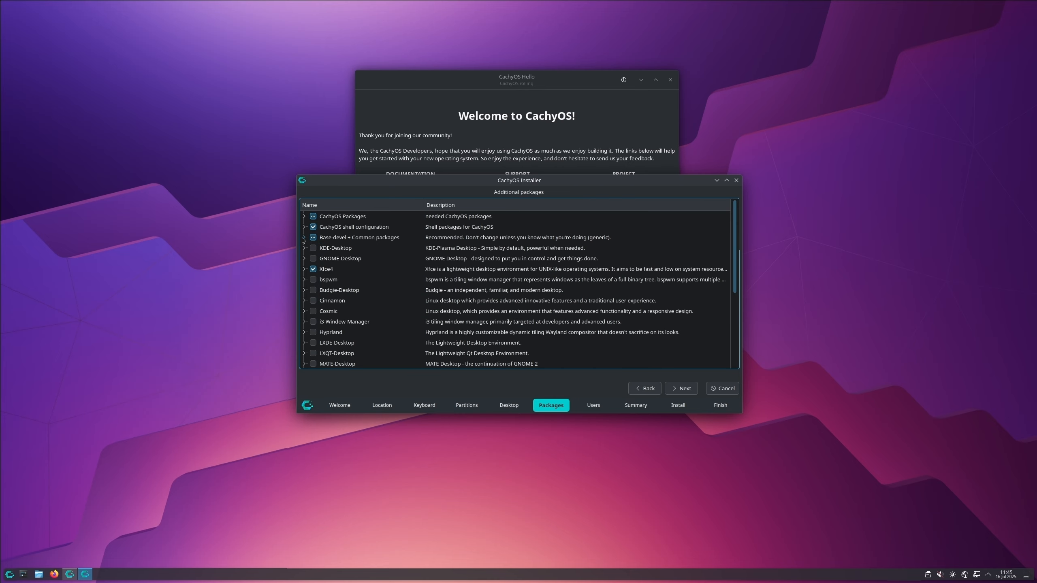
Exclude blueman and parole from the Xfce4 package group and check its remaining packages.
left_click(304, 270)
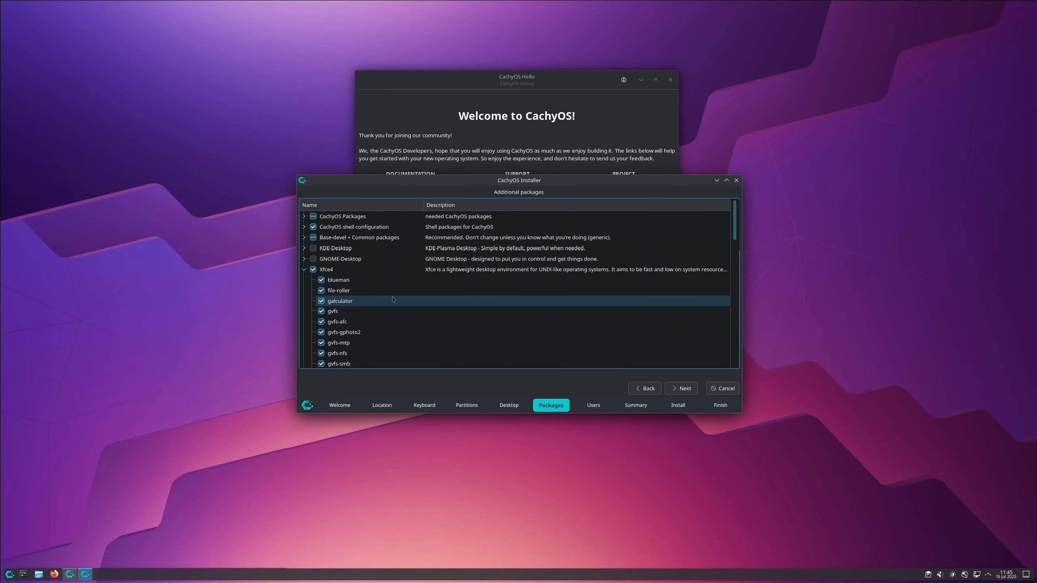
left_click(321, 280)
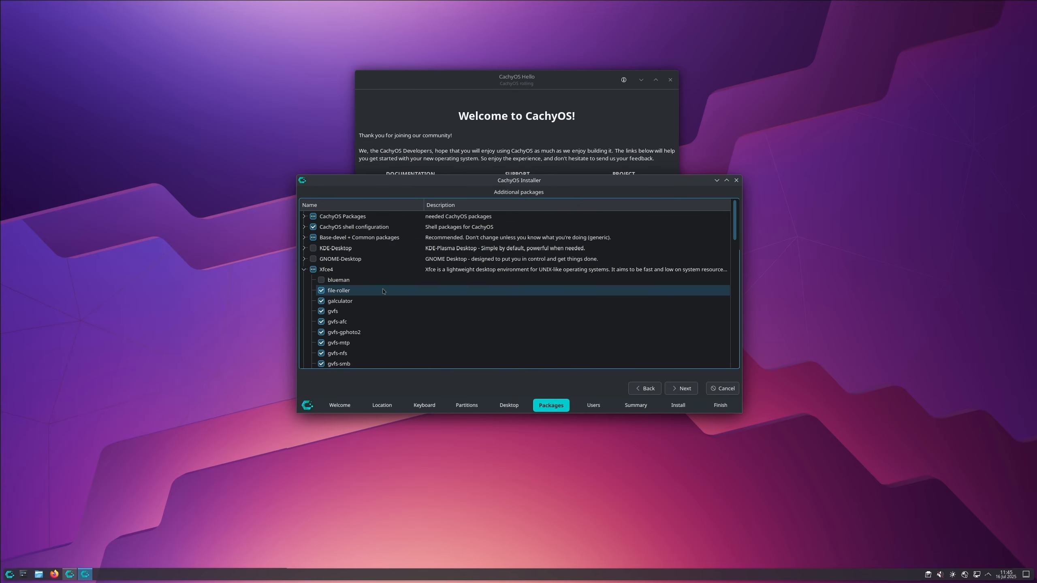
scroll(382, 291, "down", 1)
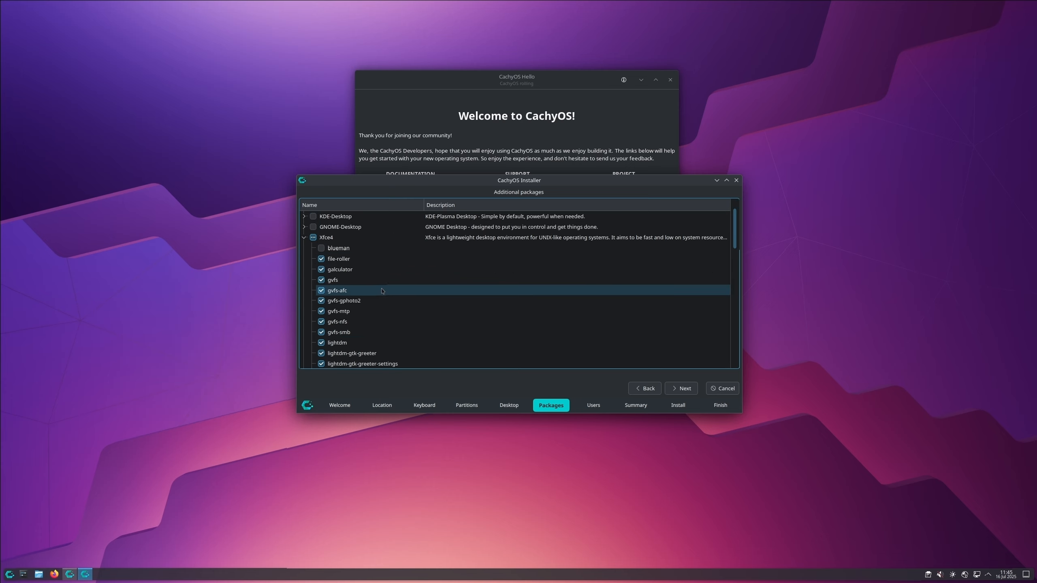
scroll(381, 290, "down", 1)
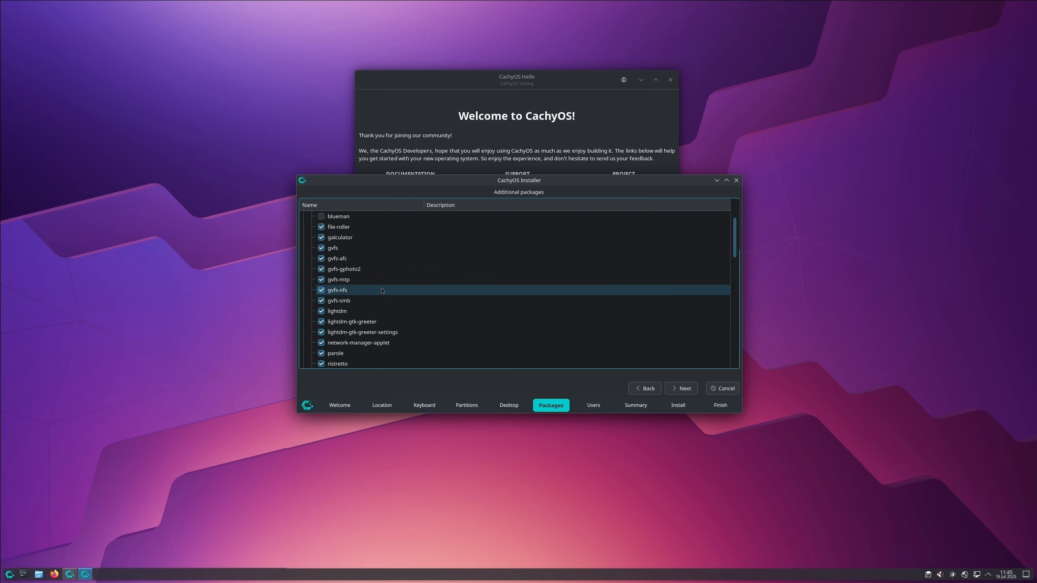
scroll(382, 291, "down", 1)
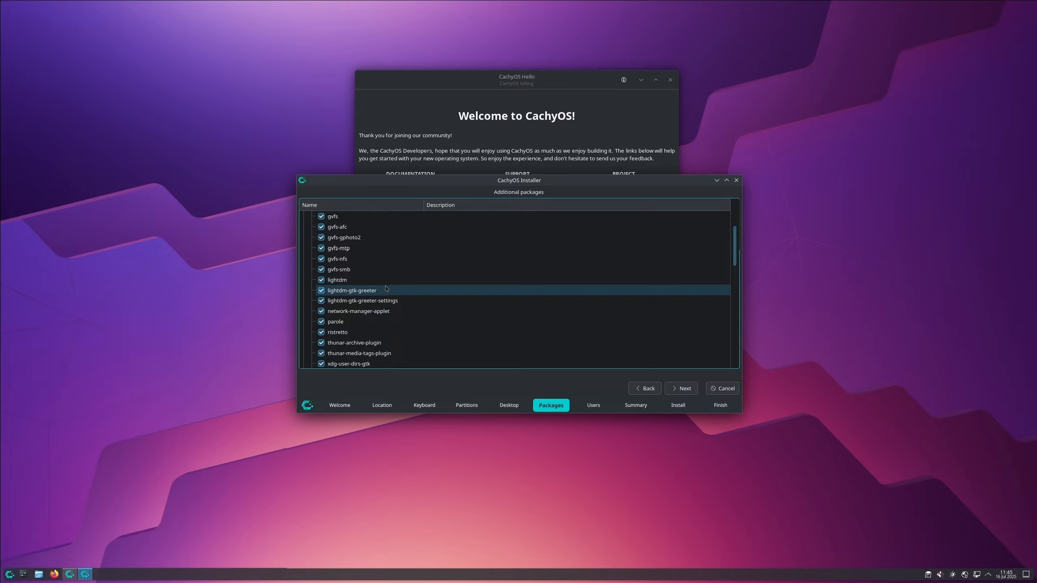
scroll(386, 289, "down", 1)
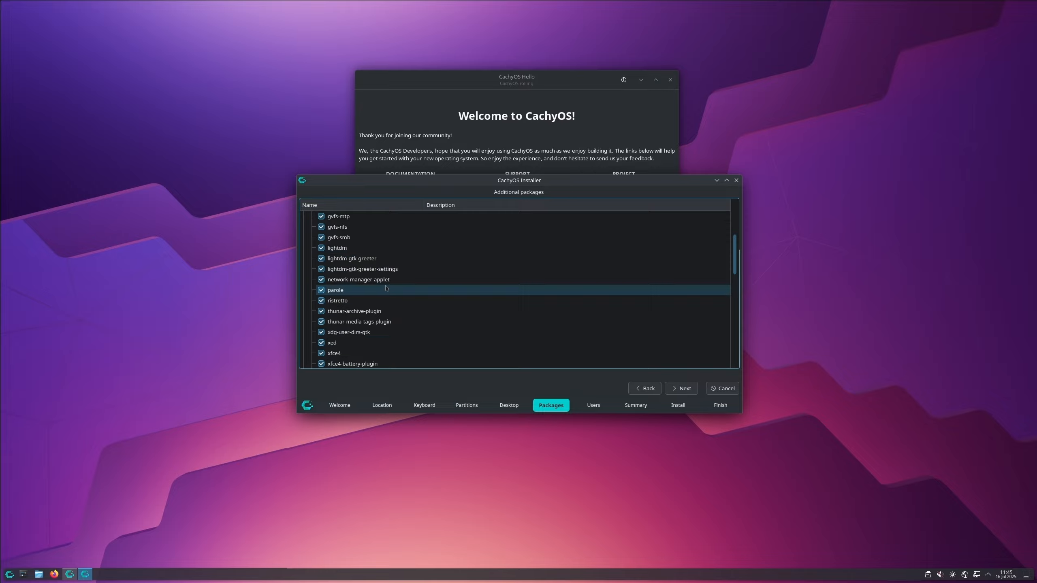
left_click(321, 291)
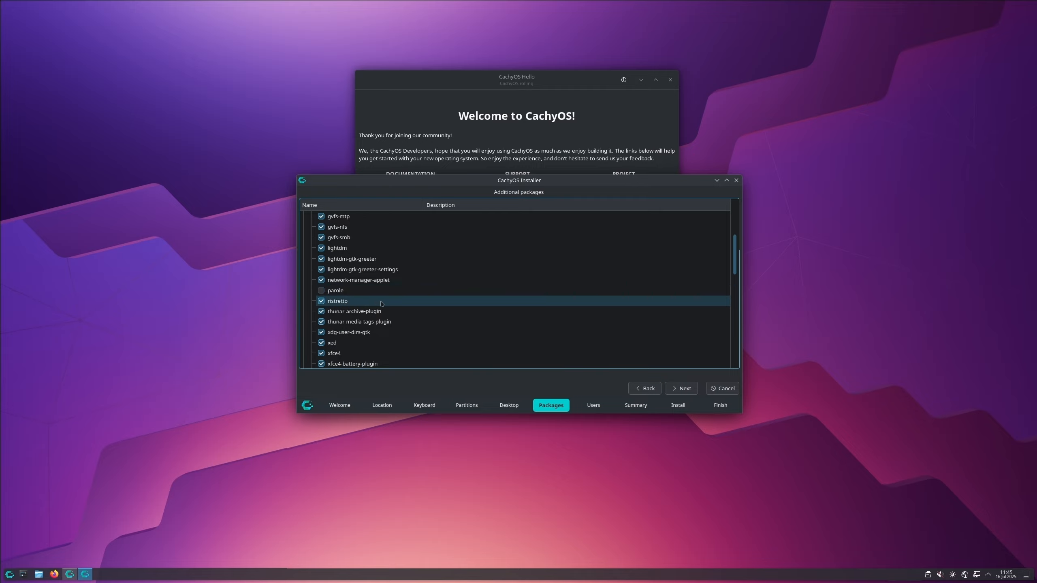
scroll(387, 302, "down", 1)
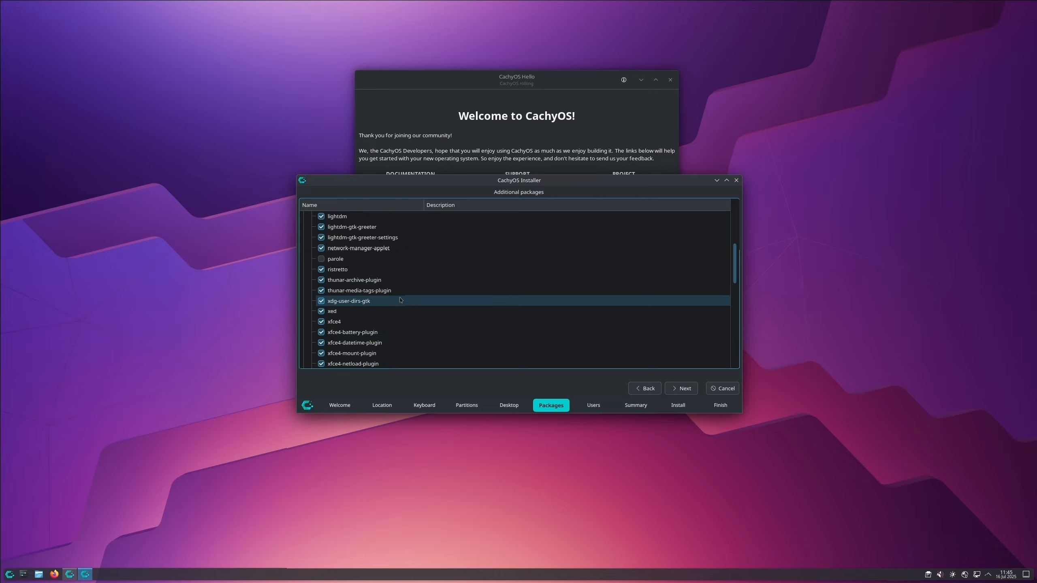
scroll(399, 300, "down", 1)
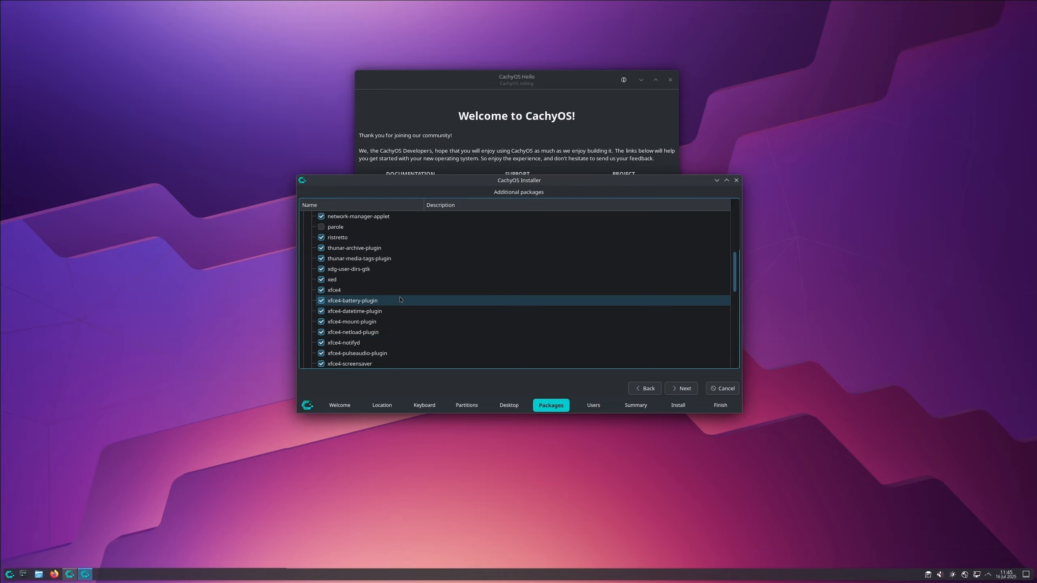
scroll(400, 300, "down", 3)
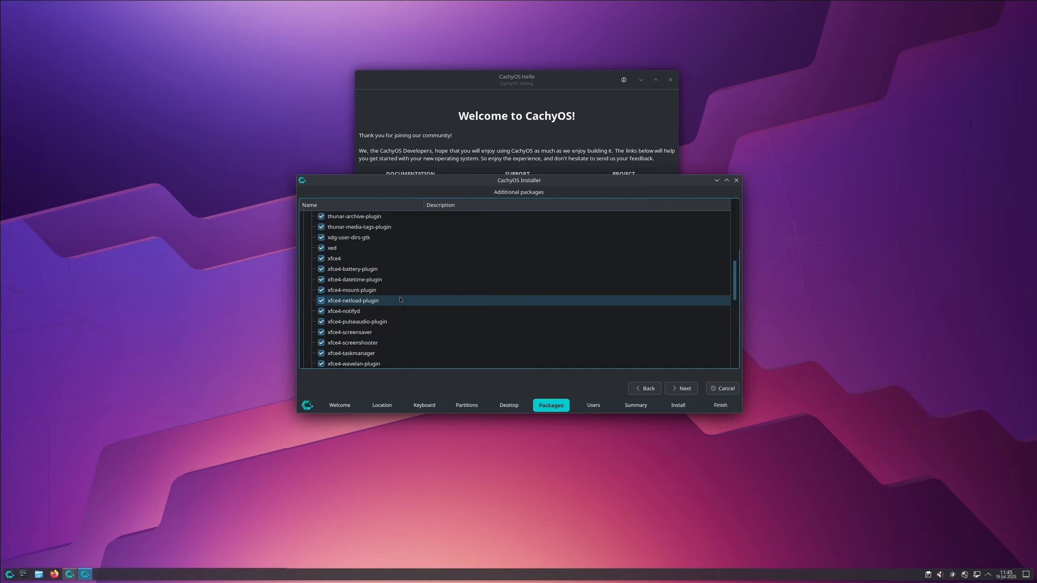
scroll(400, 300, "up", 12)
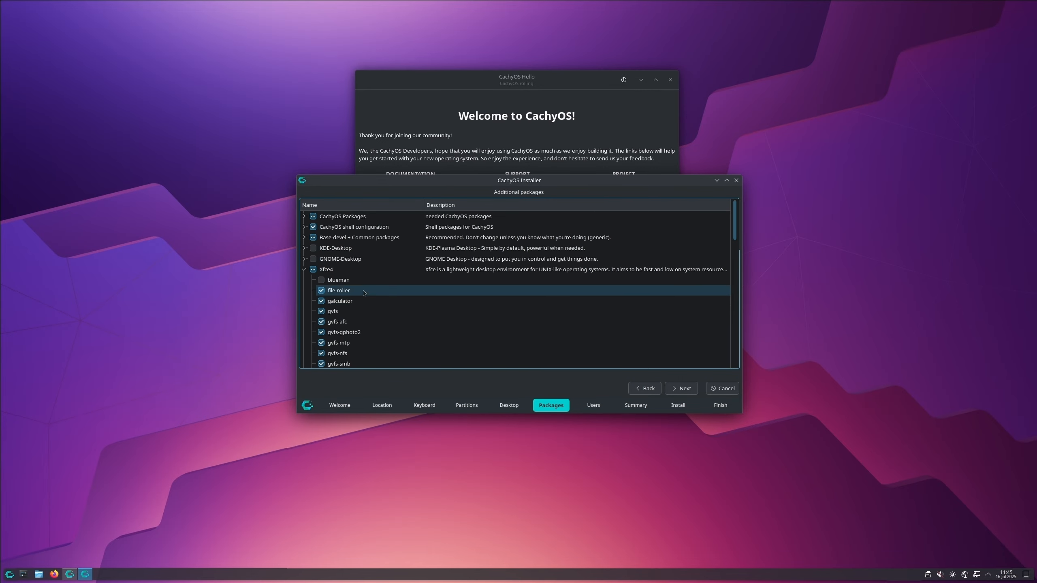
left_click(304, 270)
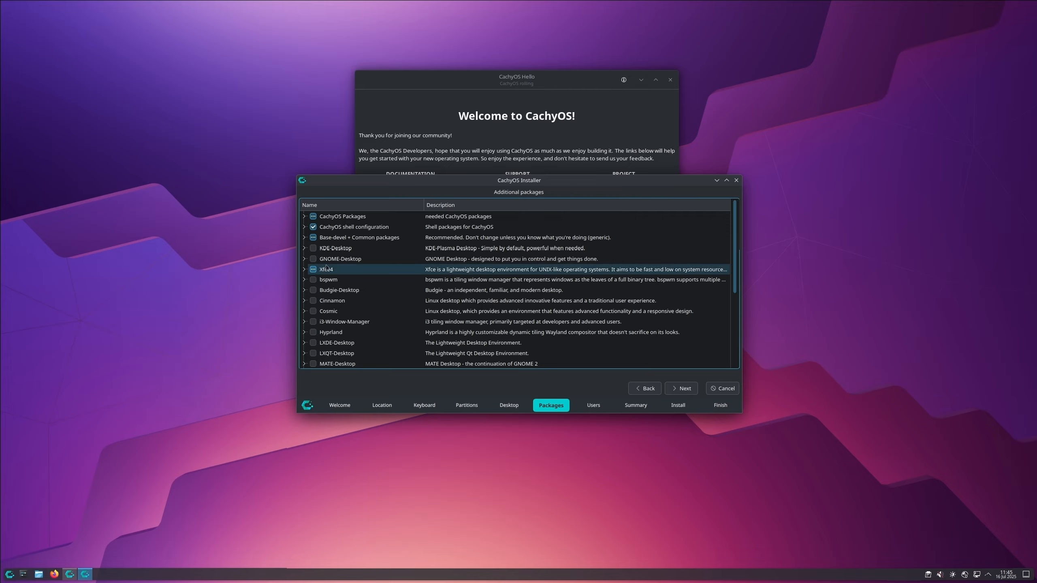
Exclude fastfetch from the Some applications selection in the Base-devel + Common packages group.
left_click(303, 237)
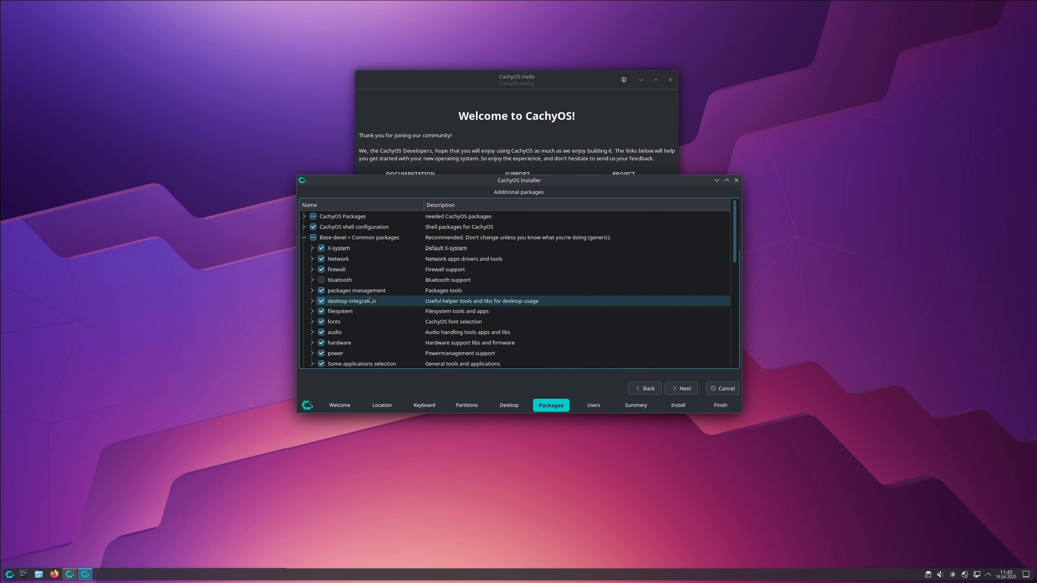
scroll(371, 300, "down", 1)
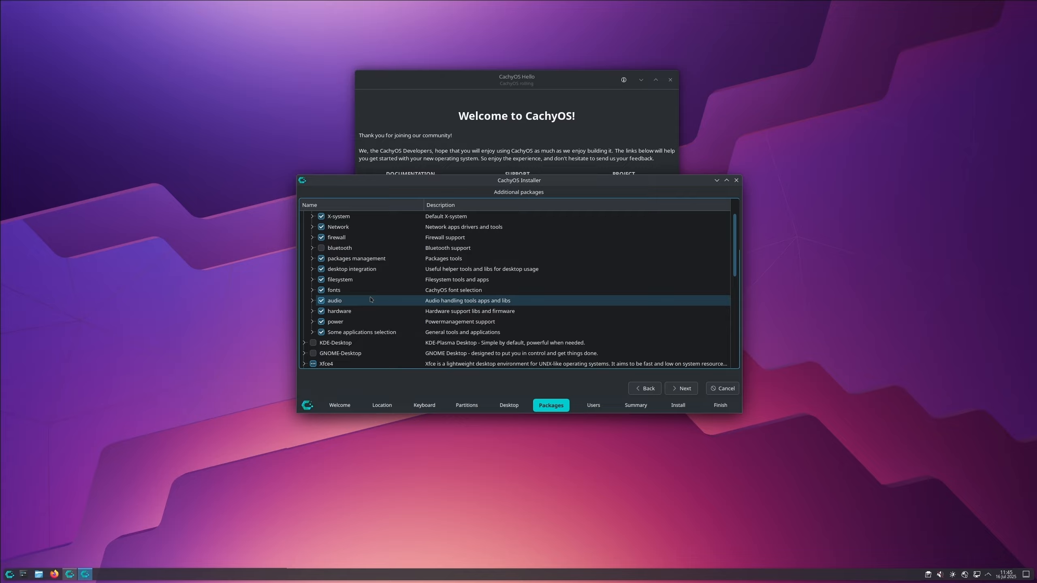
left_click(312, 333)
scroll(364, 329, "down", 1)
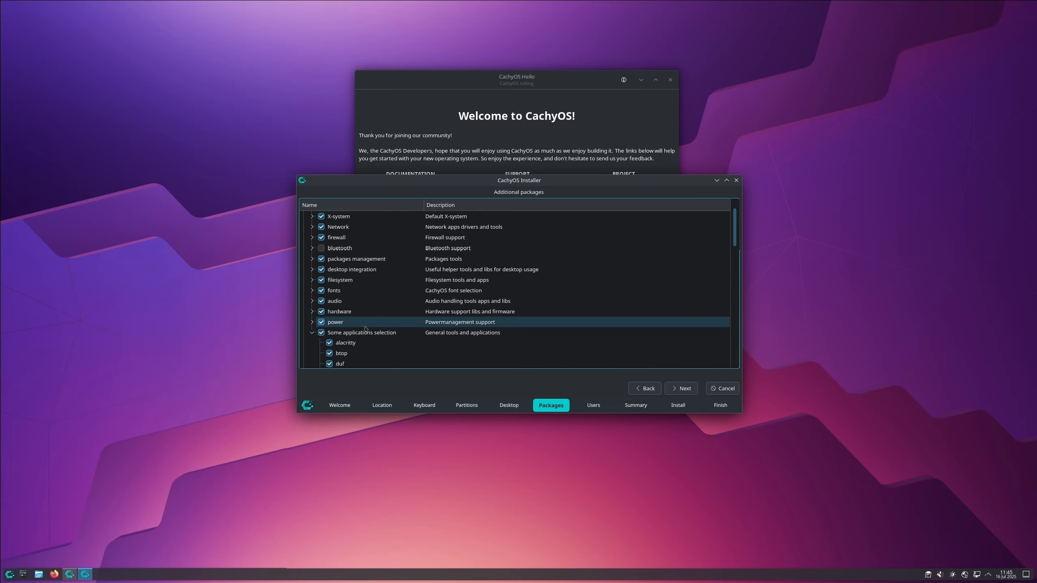
scroll(365, 328, "down", 2)
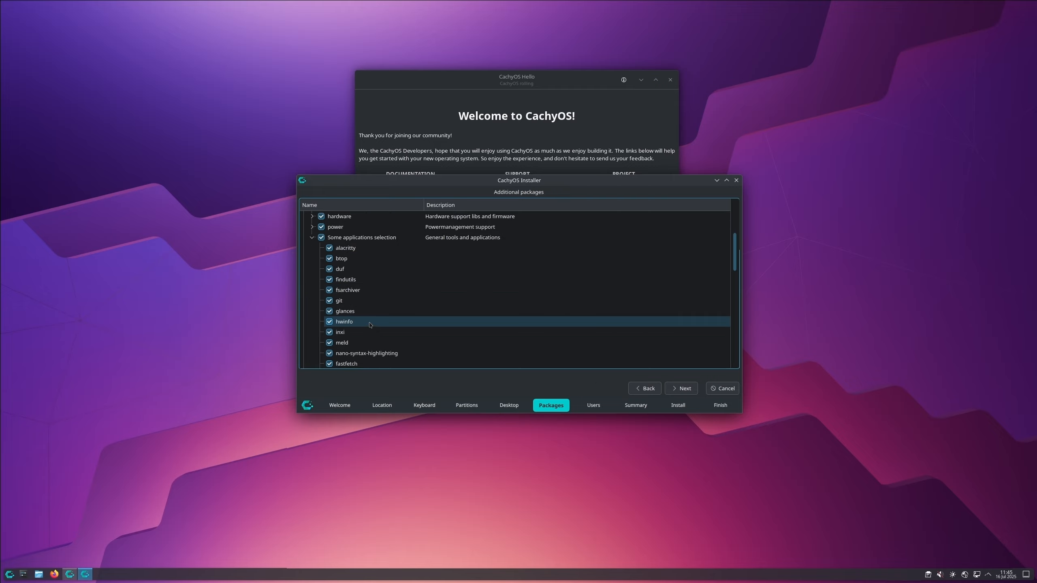
scroll(369, 325, "down", 1)
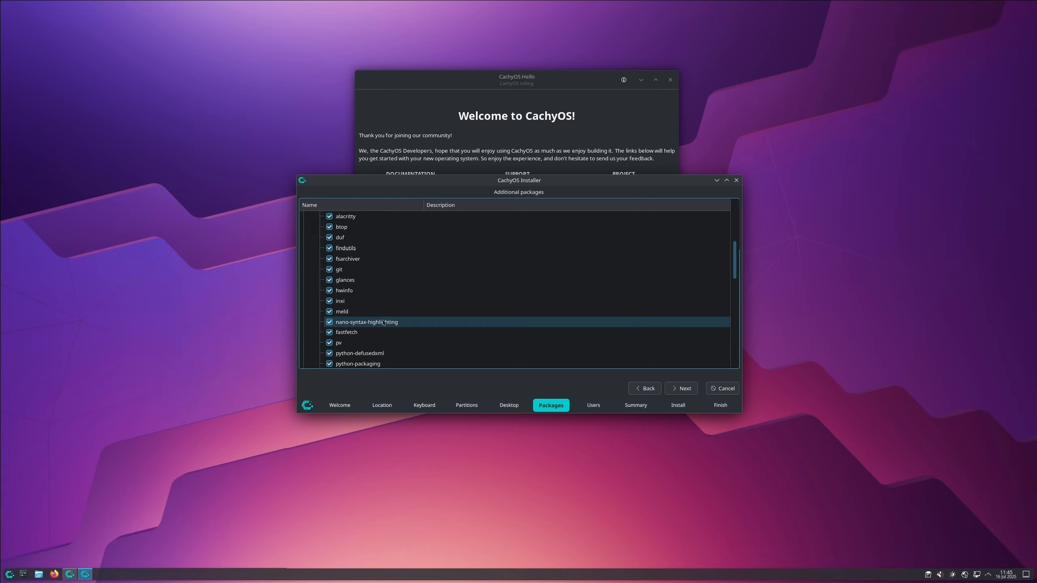
scroll(382, 323, "down", 1)
left_click(330, 301)
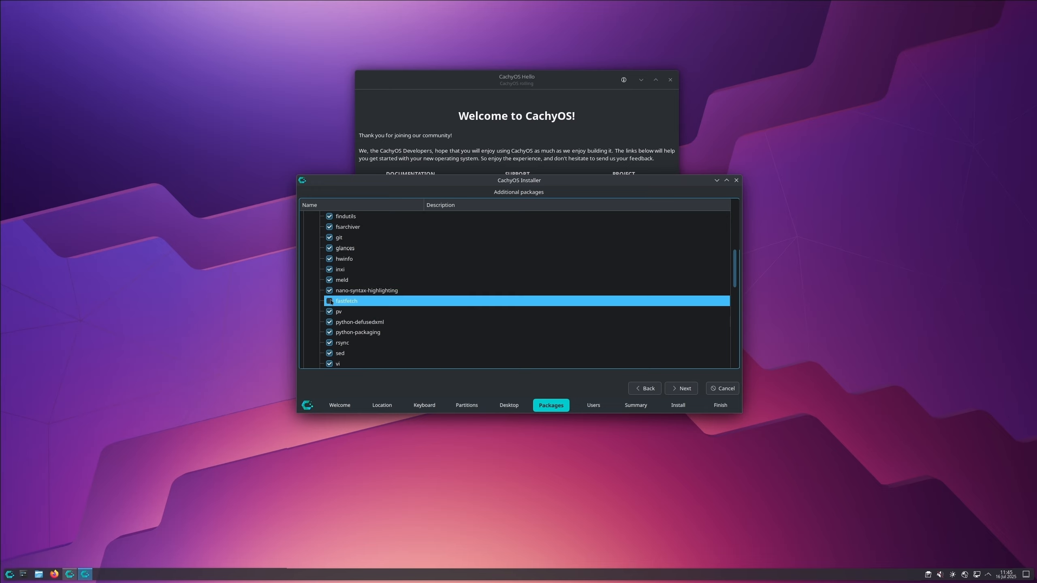
Check the remaining packages in Some applications selection for others worth leaving out, and collapse the list.
scroll(372, 304, "down", 1)
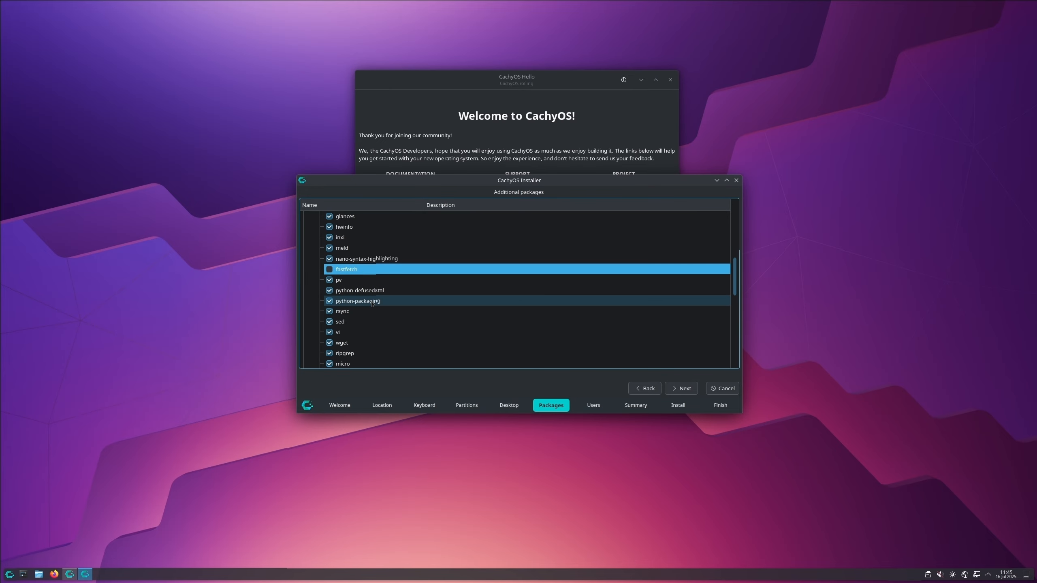
scroll(372, 303, "down", 1)
scroll(371, 303, "down", 1)
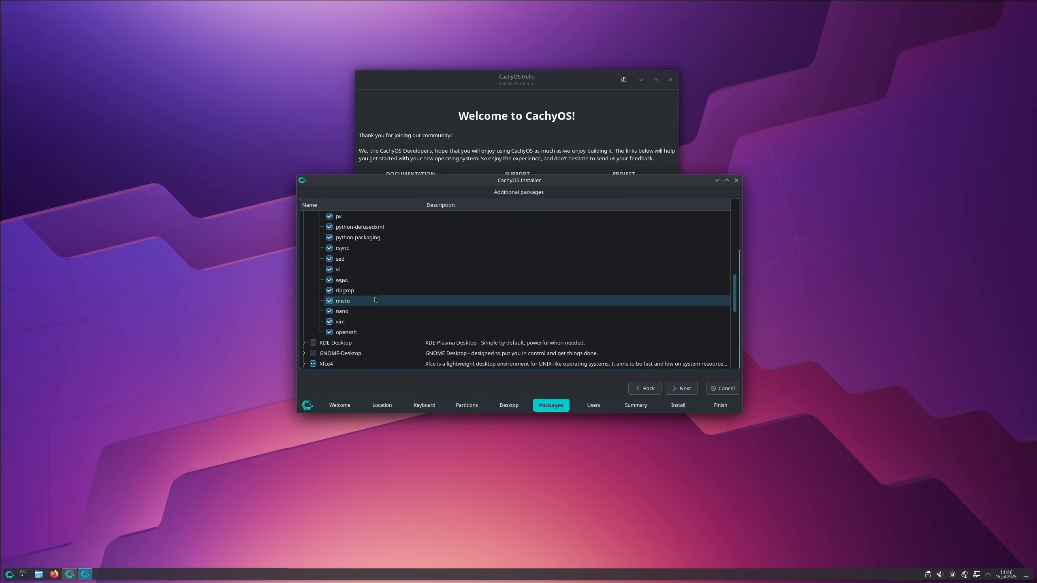
scroll(374, 300, "down", 1)
scroll(375, 299, "up", 2)
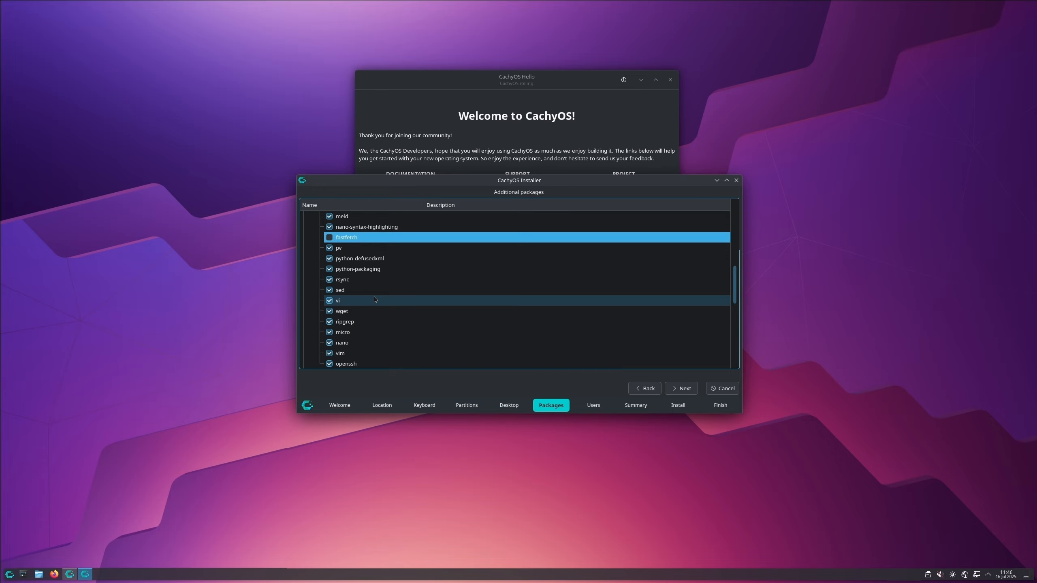
scroll(374, 300, "up", 6)
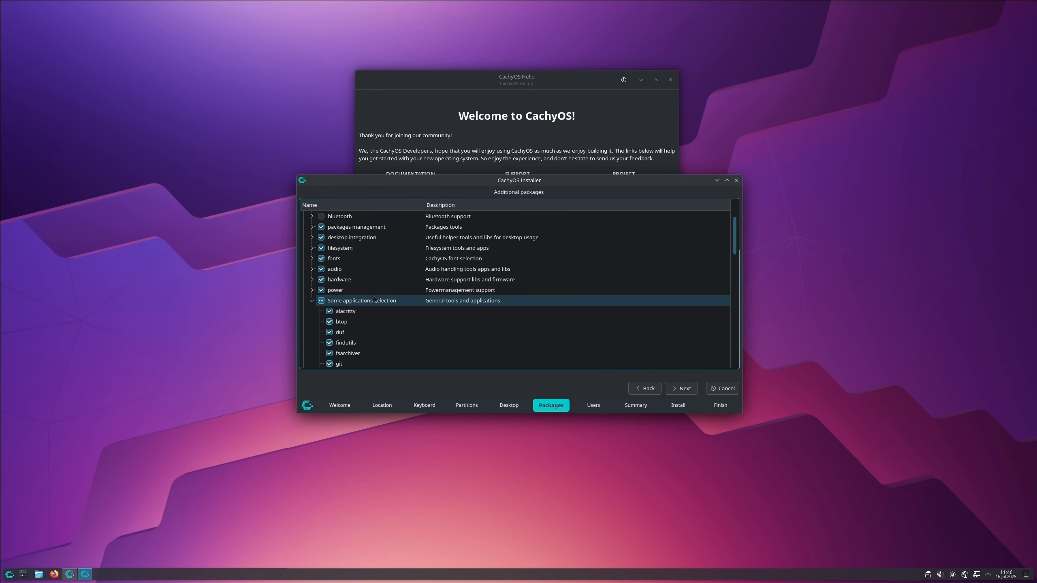
left_click(312, 302)
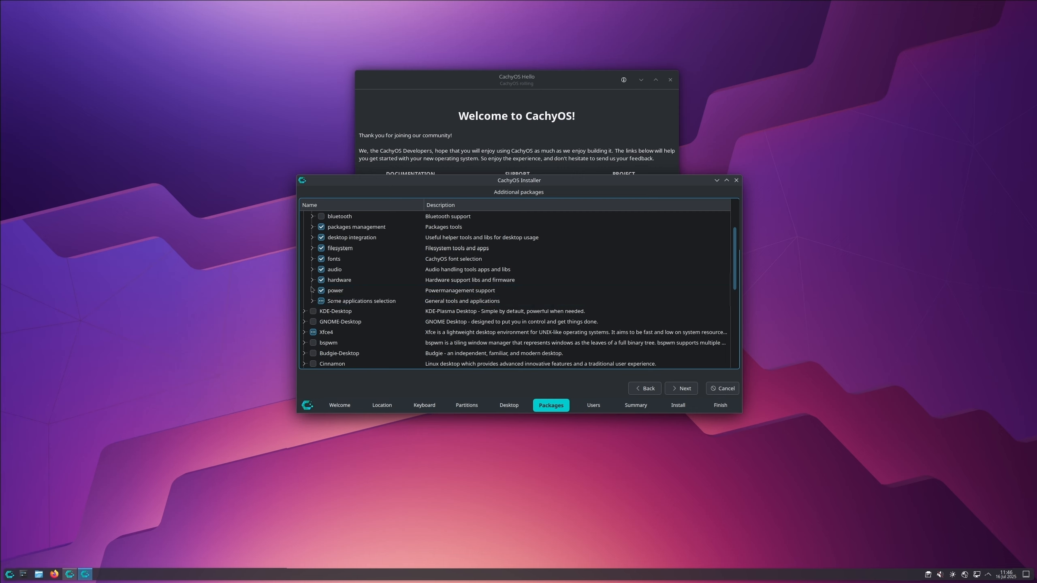
Exclude octopi from the packages management tools and collapse that subgroup.
left_click(312, 228)
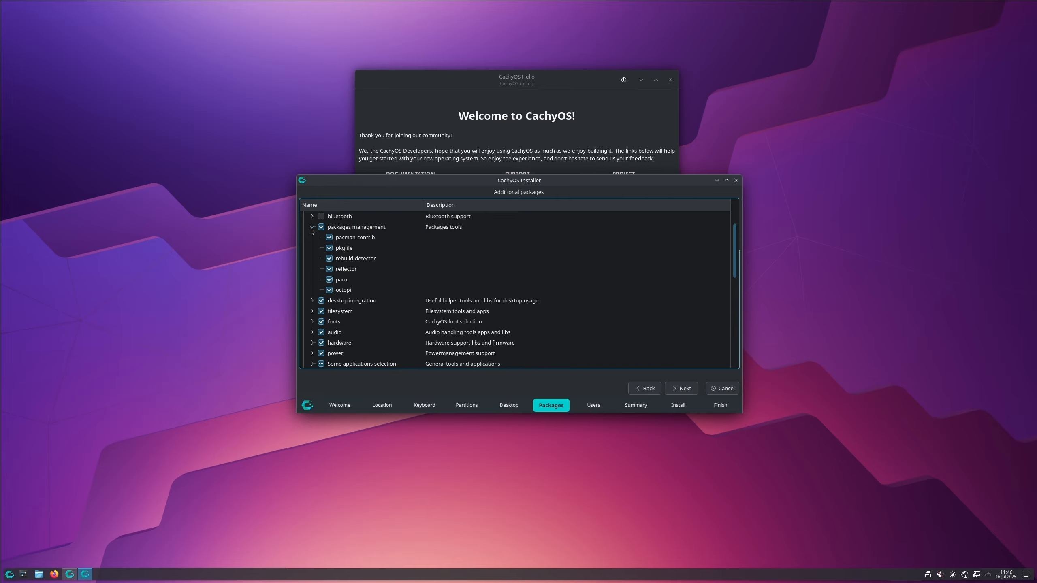
left_click(311, 230)
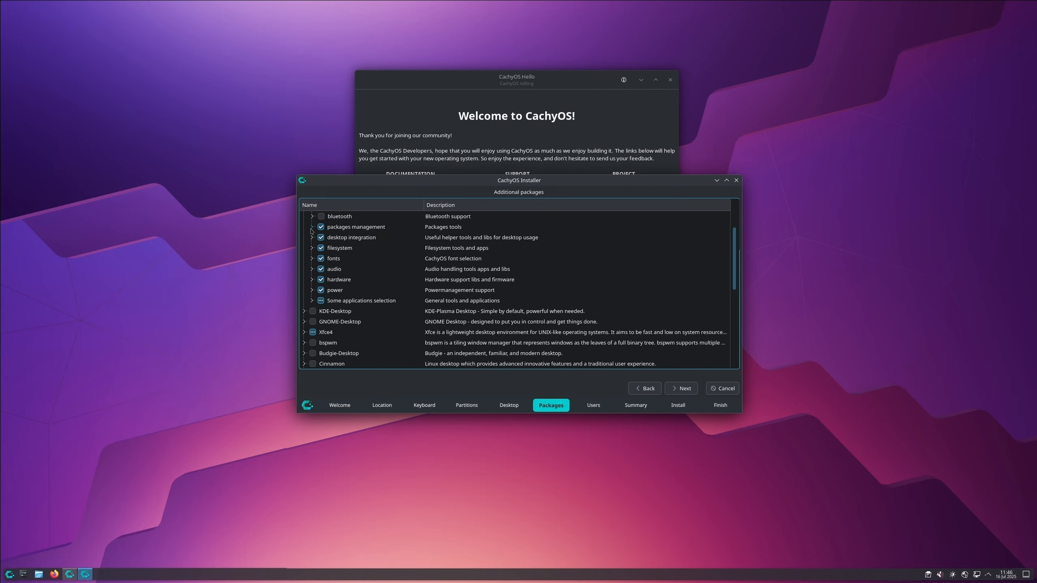
left_click(311, 230)
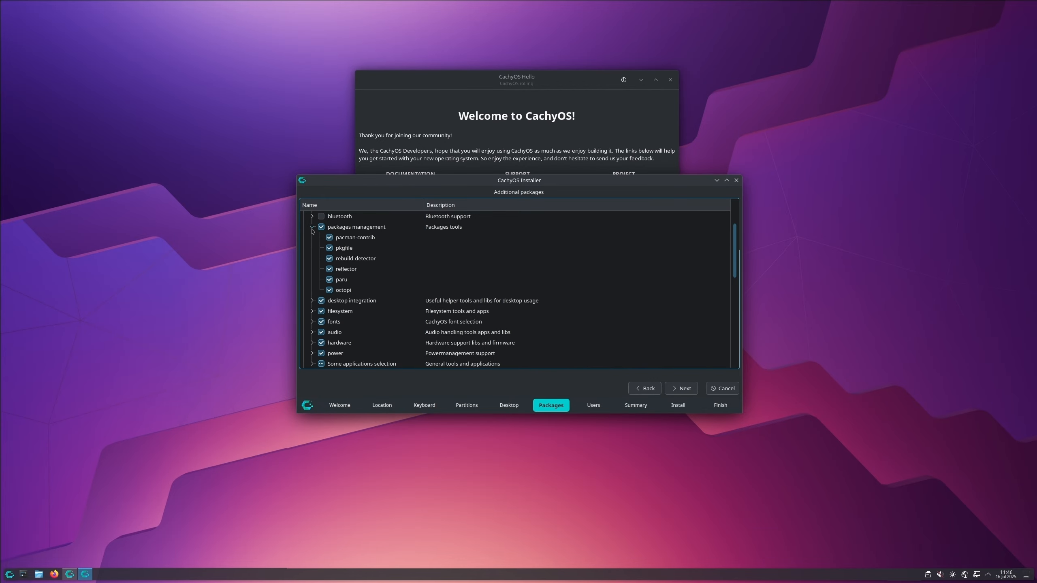
left_click(329, 290)
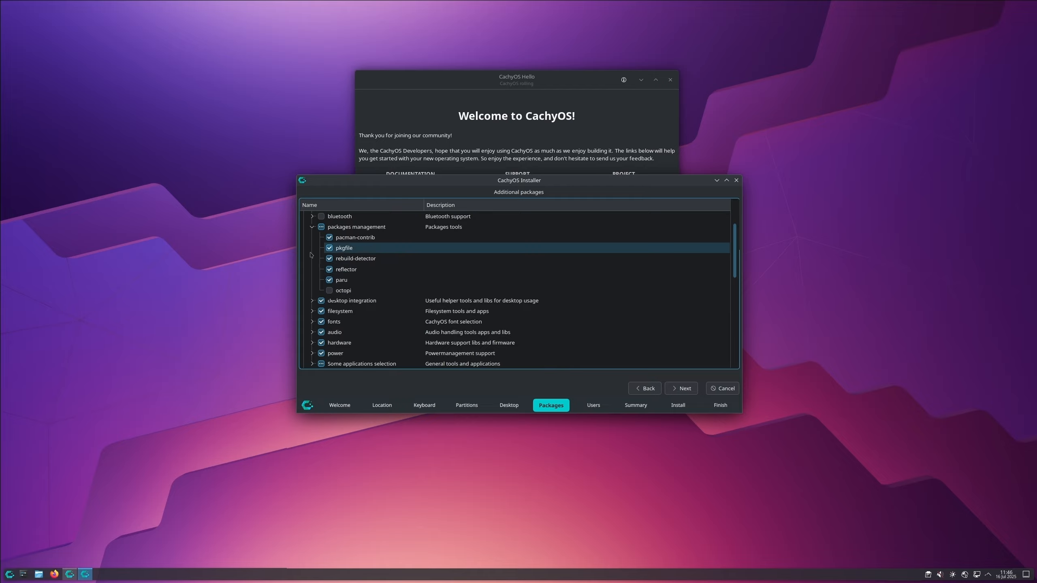
left_click(311, 229)
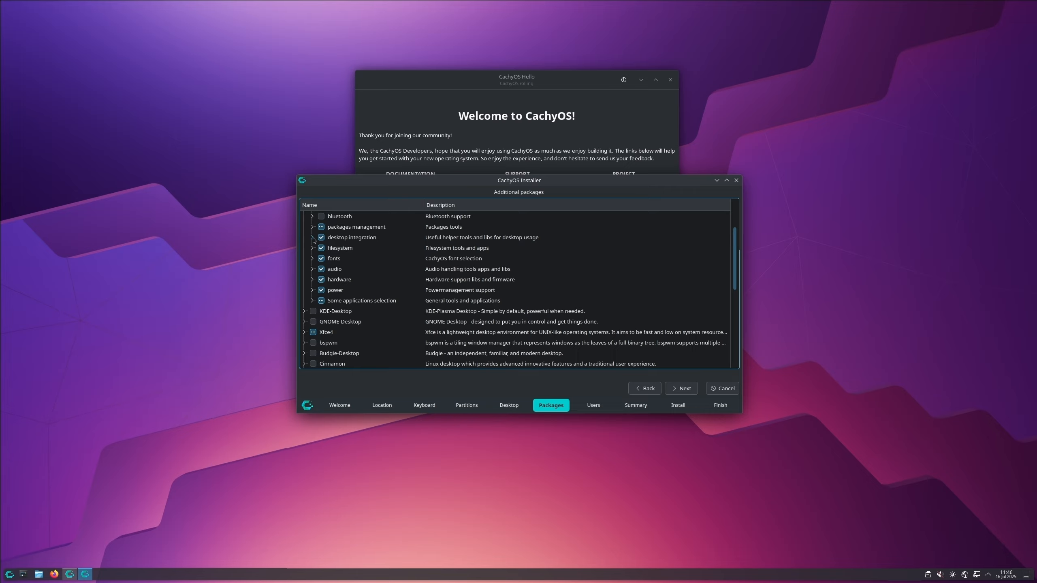
Look through the packages included in the desktop integration subgroup.
left_click(312, 238)
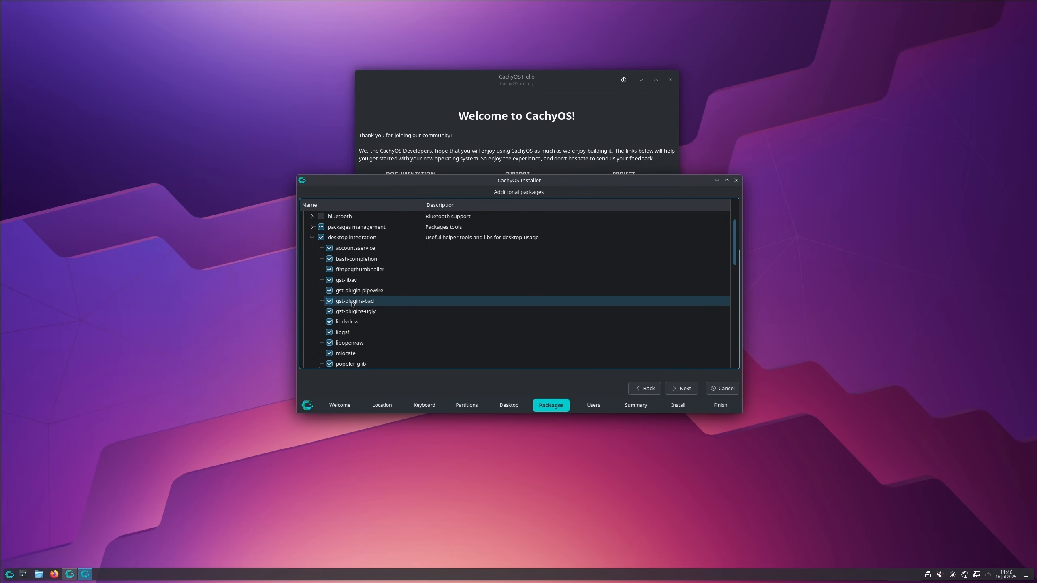
scroll(351, 300, "down", 2)
scroll(351, 300, "up", 3)
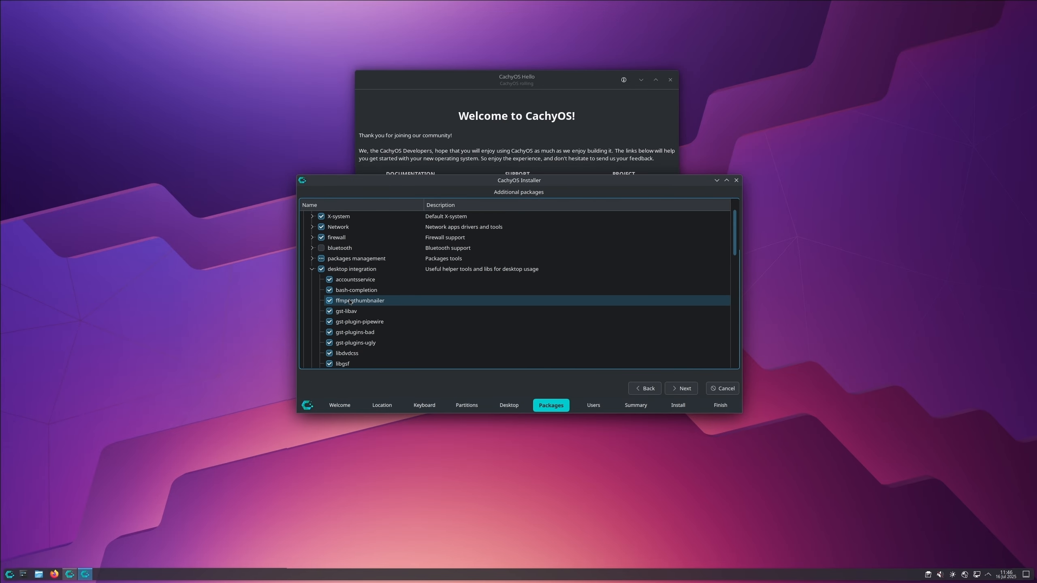
left_click(312, 270)
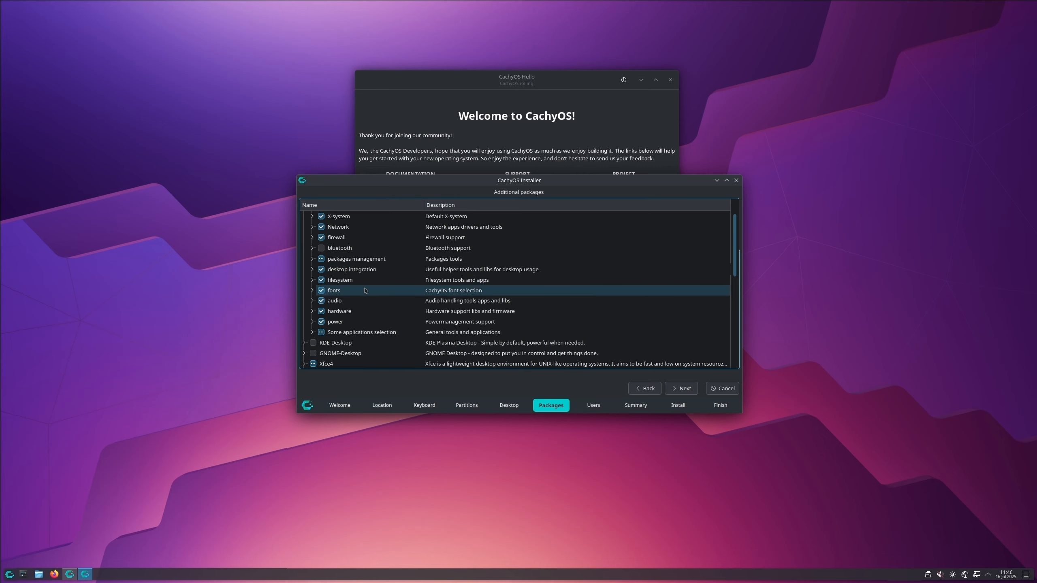
Review the Xfce4 package group again, from the gvfs and lightdm packages down to the xfce4 plugins.
scroll(365, 291, "down", 3)
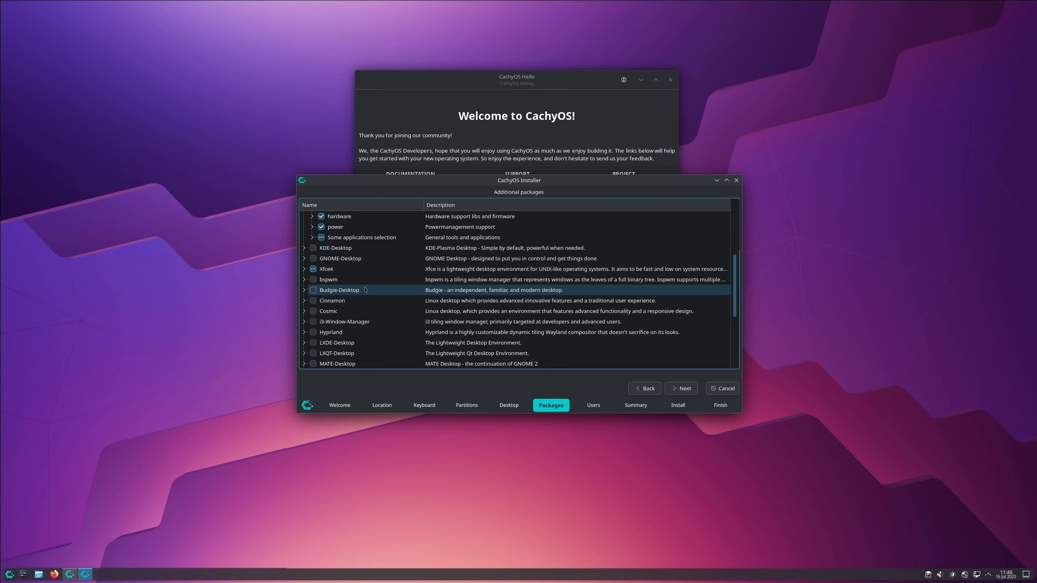
left_click(303, 269)
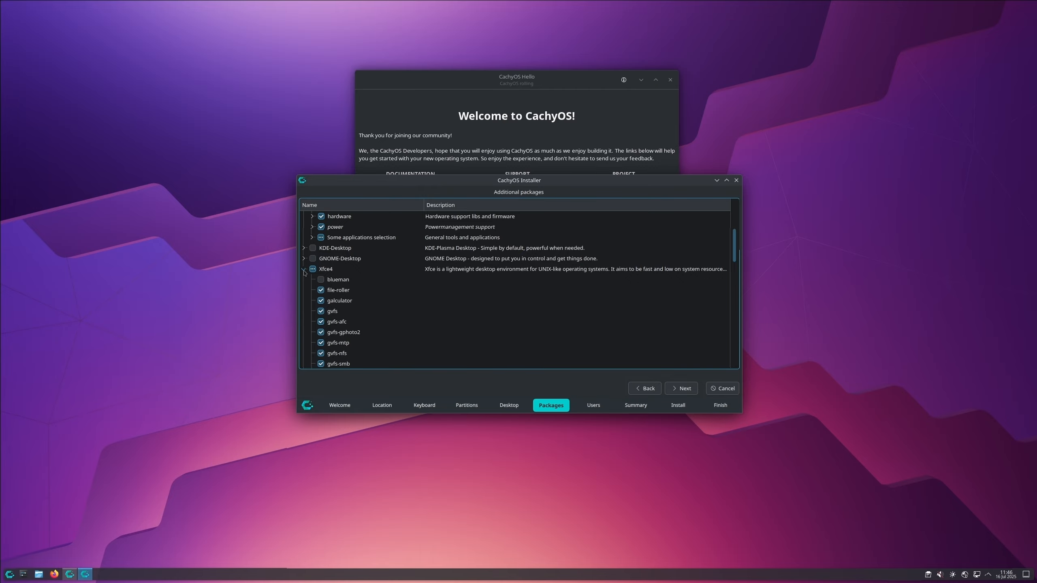
scroll(376, 300, "down", 1)
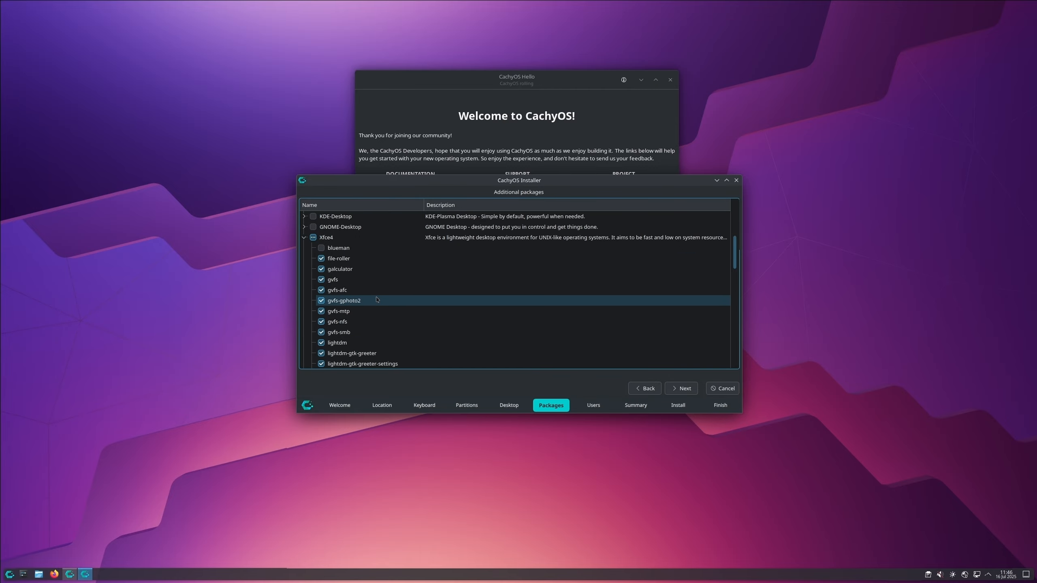
scroll(376, 299, "down", 1)
scroll(376, 299, "down", 1)
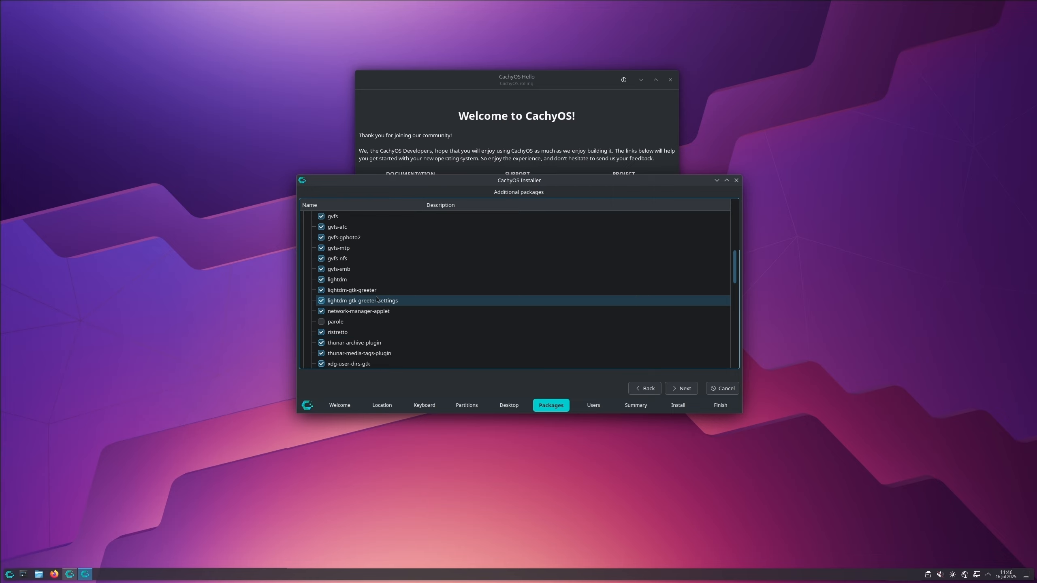
scroll(376, 299, "down", 1)
scroll(376, 300, "down", 1)
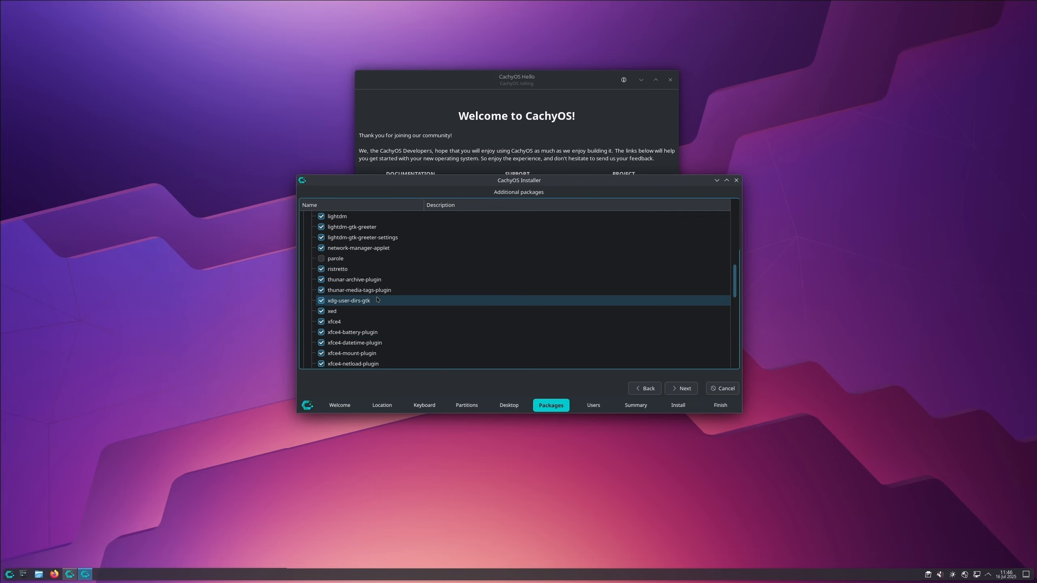
scroll(376, 300, "up", 2)
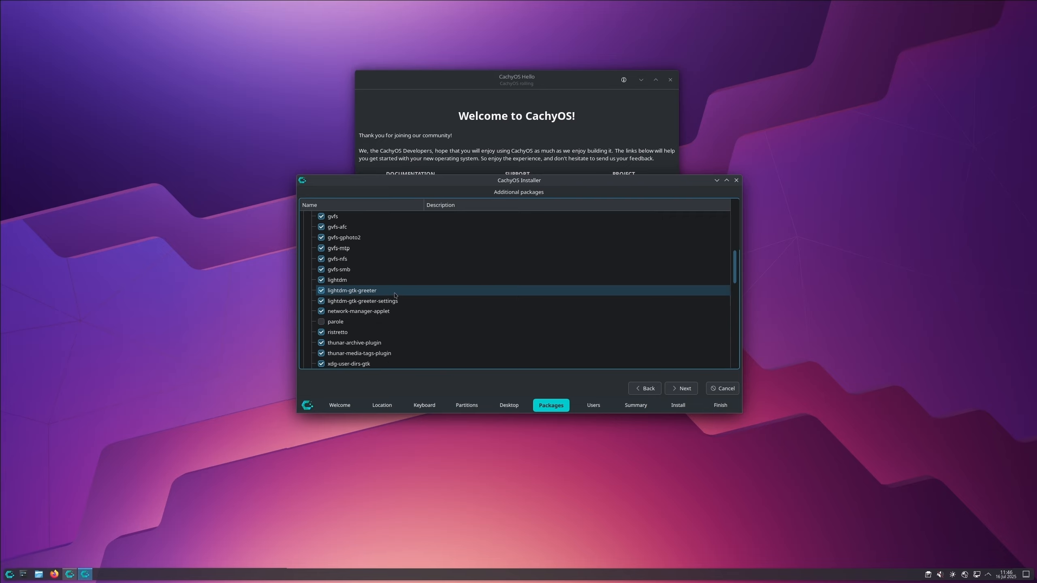
scroll(393, 294, "up", 1)
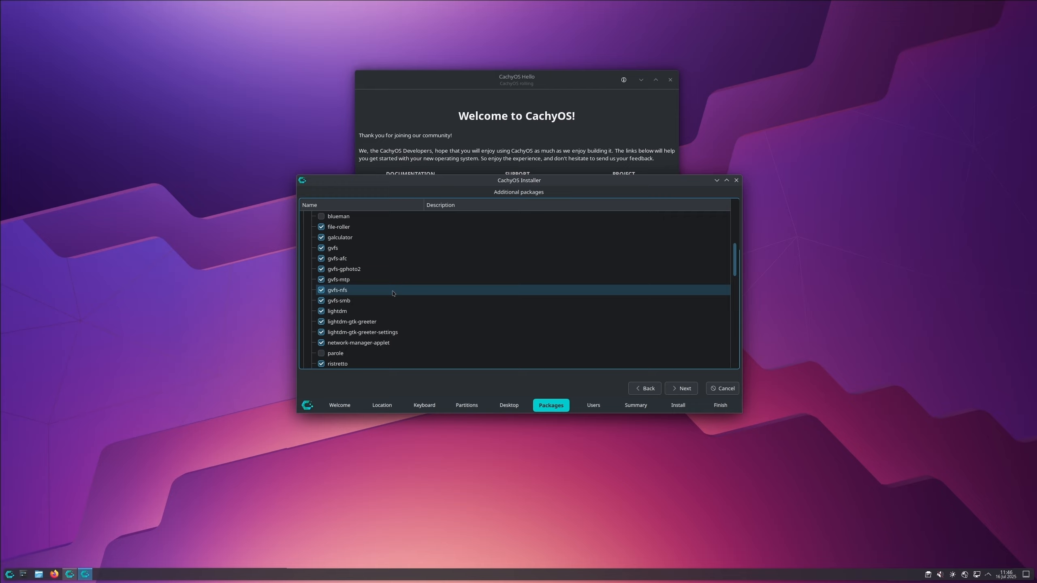
scroll(392, 293, "up", 1)
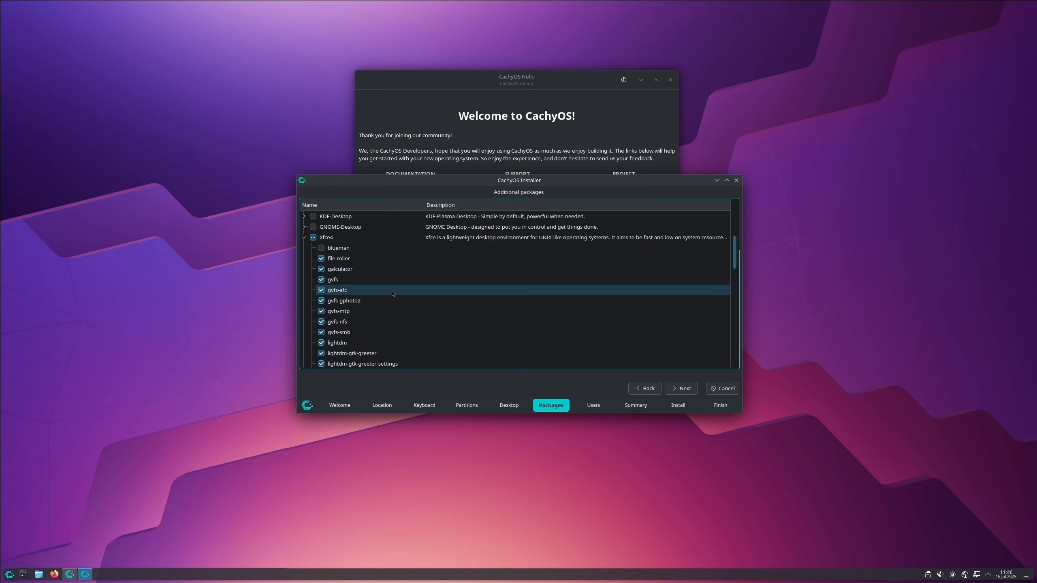
scroll(393, 293, "up", 1)
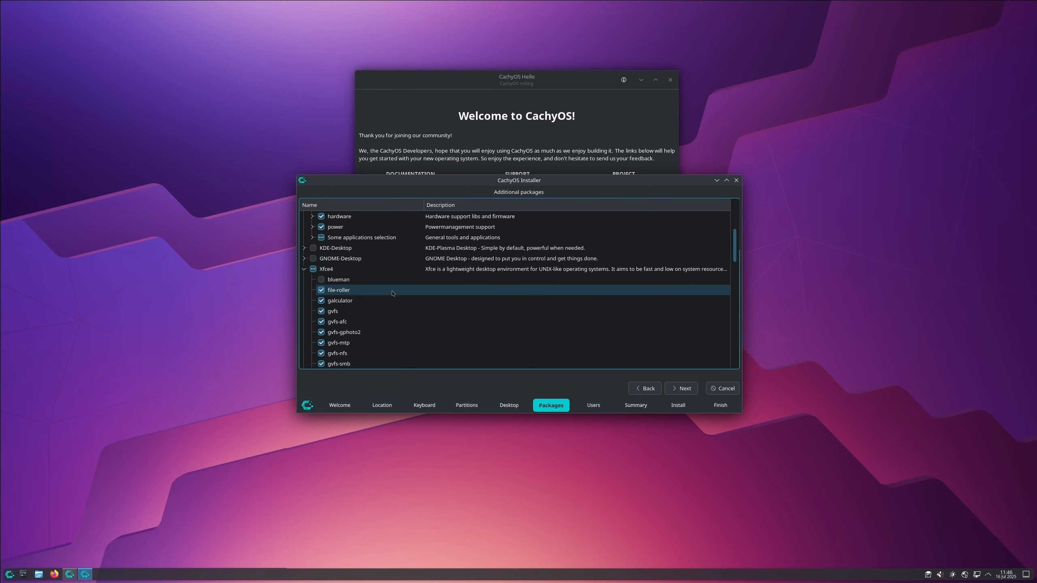
left_click(303, 269)
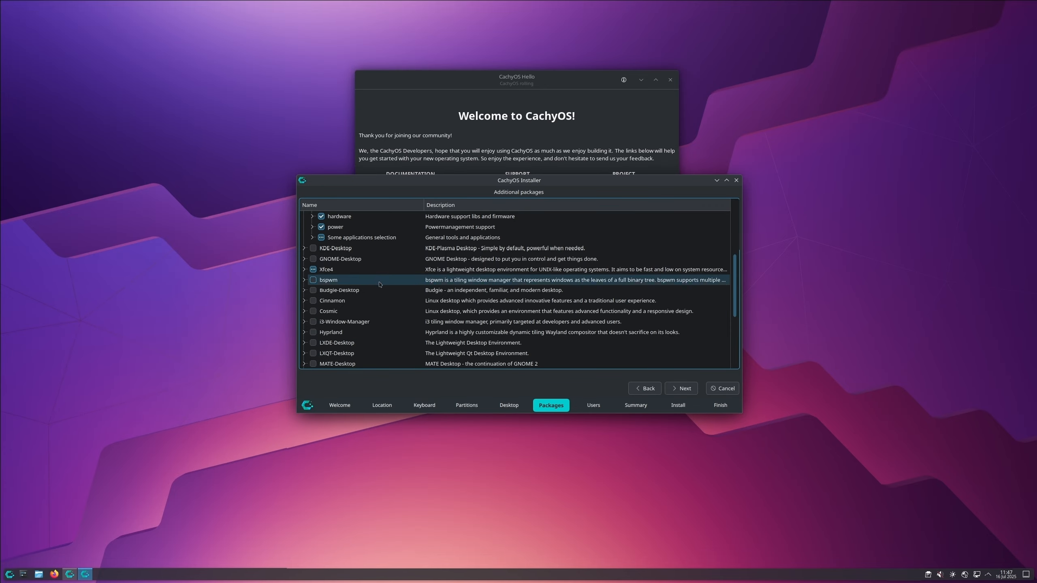
Exclude firefox and firefox-i18n-$LOCALE from the Firefox and language package group, and return to the Base-devel subgroups.
scroll(379, 285, "down", 4)
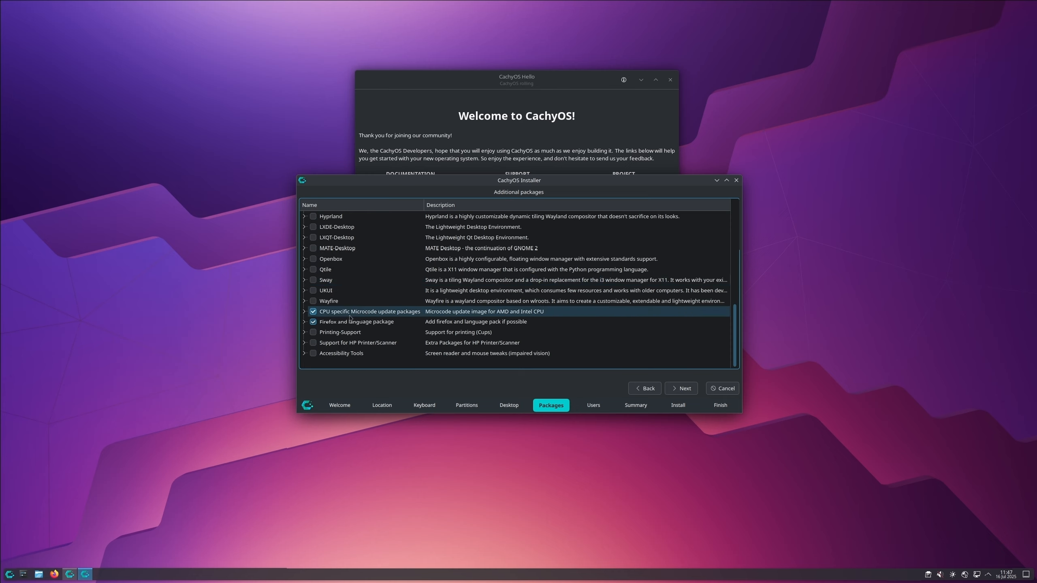
left_click(304, 322)
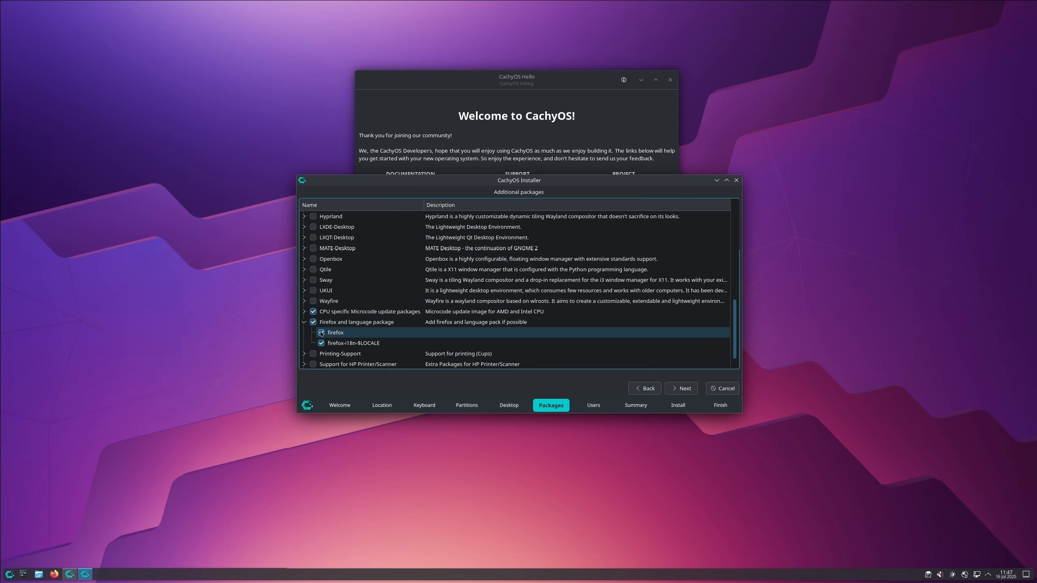
left_click(320, 333)
left_click(321, 343)
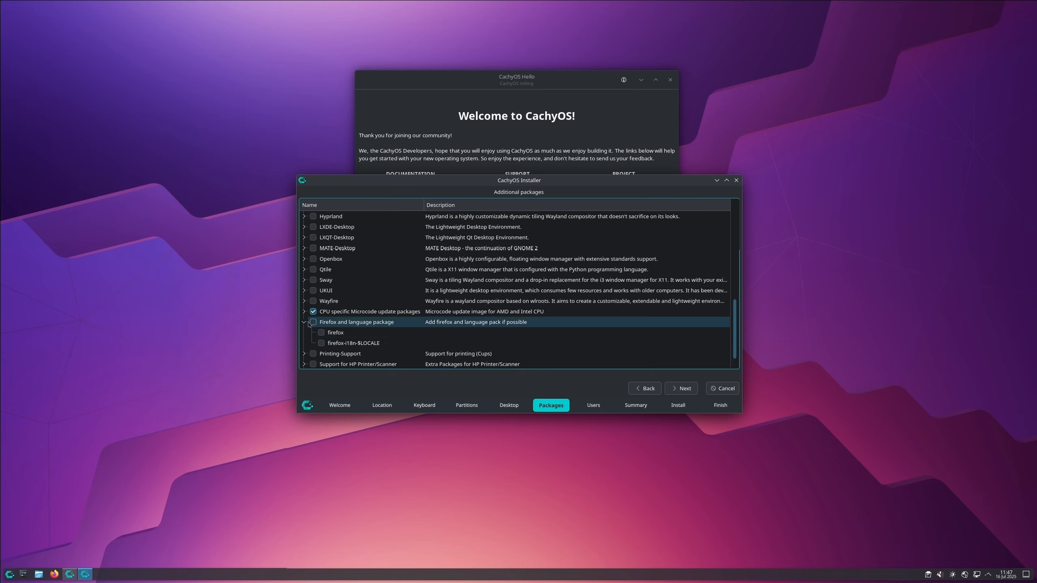
left_click(304, 322)
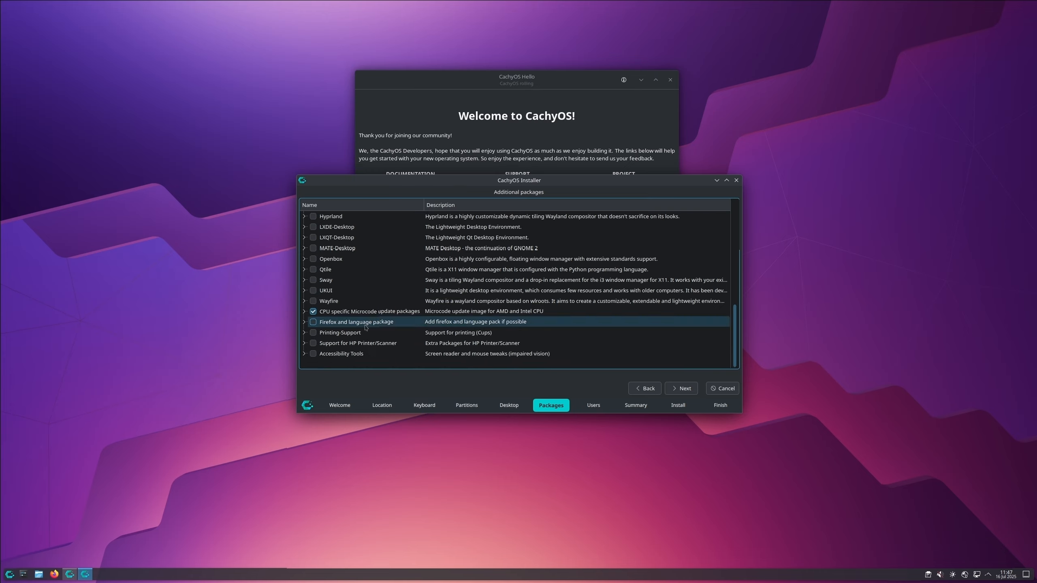
scroll(365, 321, "up", 3)
scroll(365, 321, "up", 2)
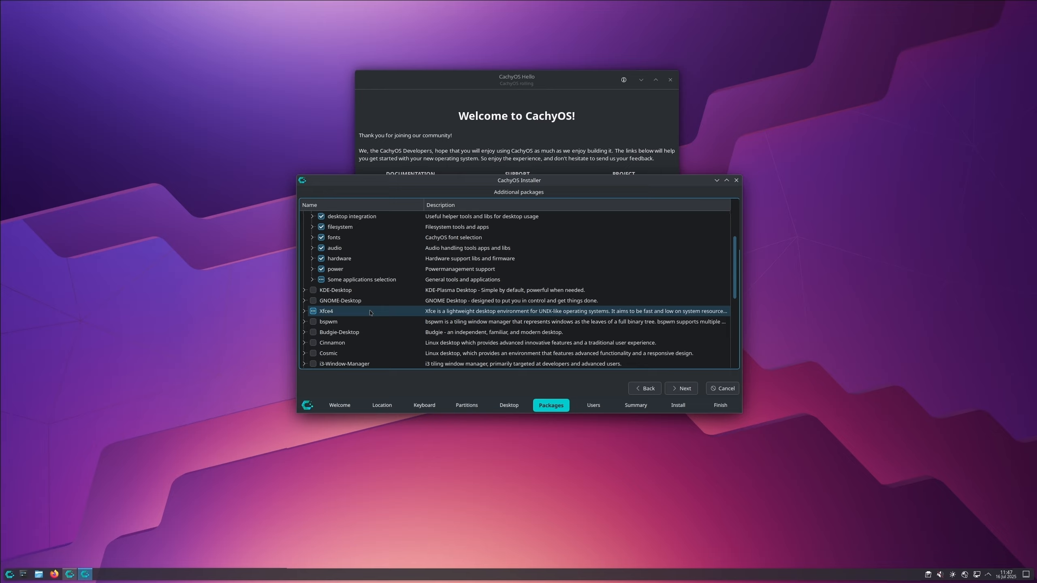
scroll(370, 312, "up", 1)
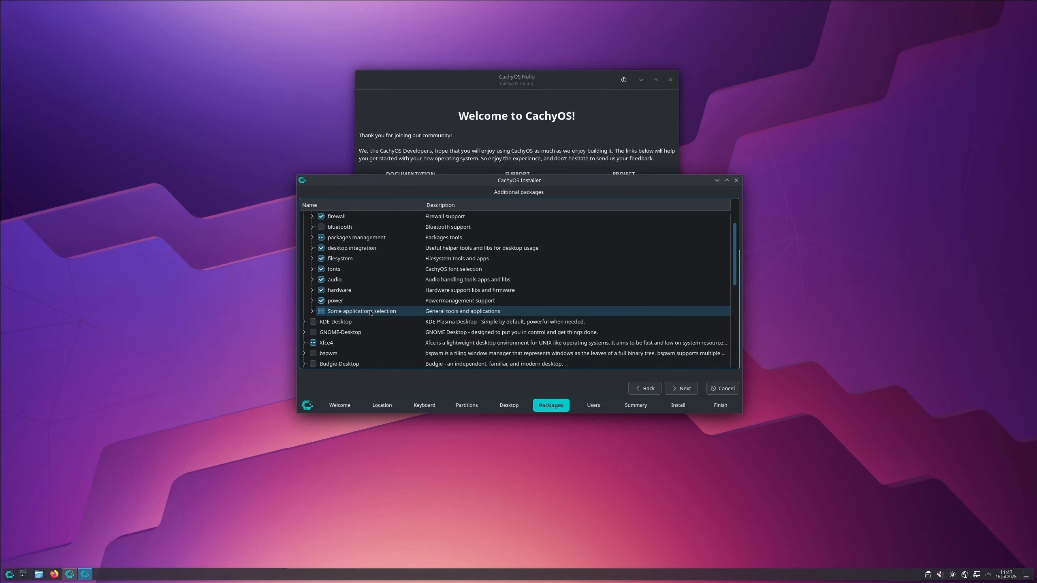
Collapse the Base-devel + Common packages group, accept the package selection and continue to the user account setup.
scroll(370, 313, "up", 2)
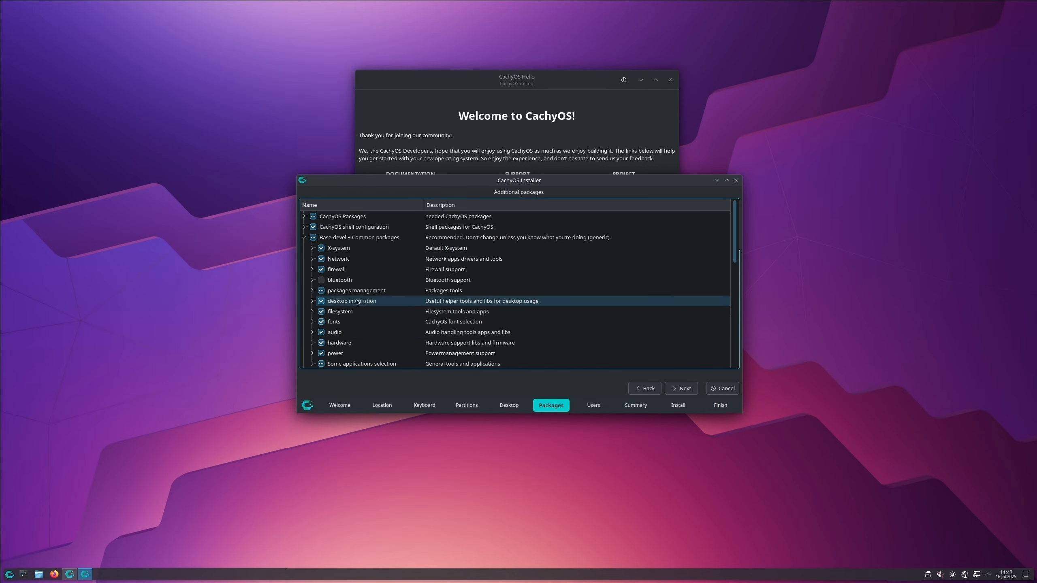
left_click(304, 237)
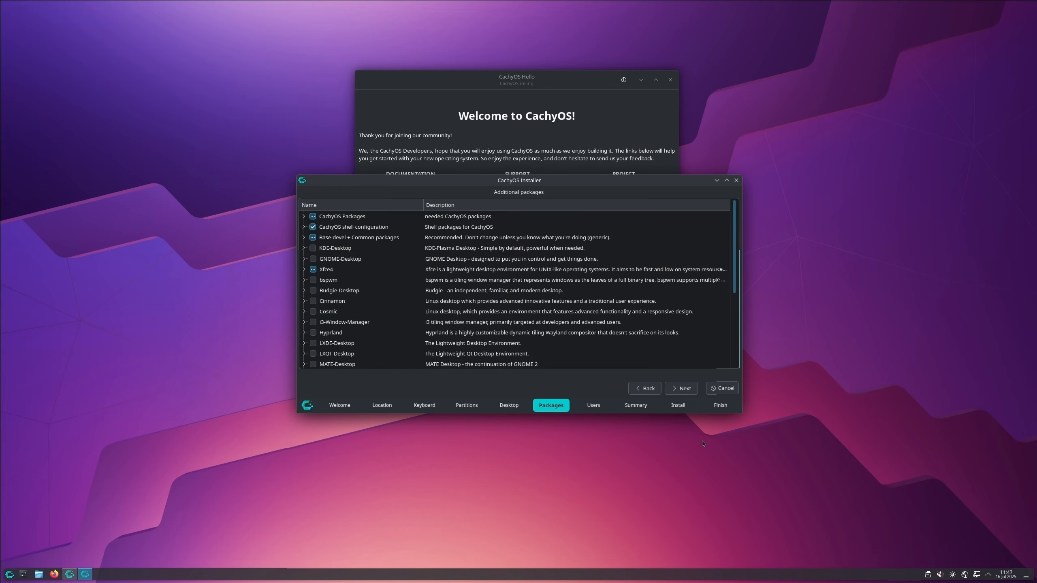
left_click(688, 389)
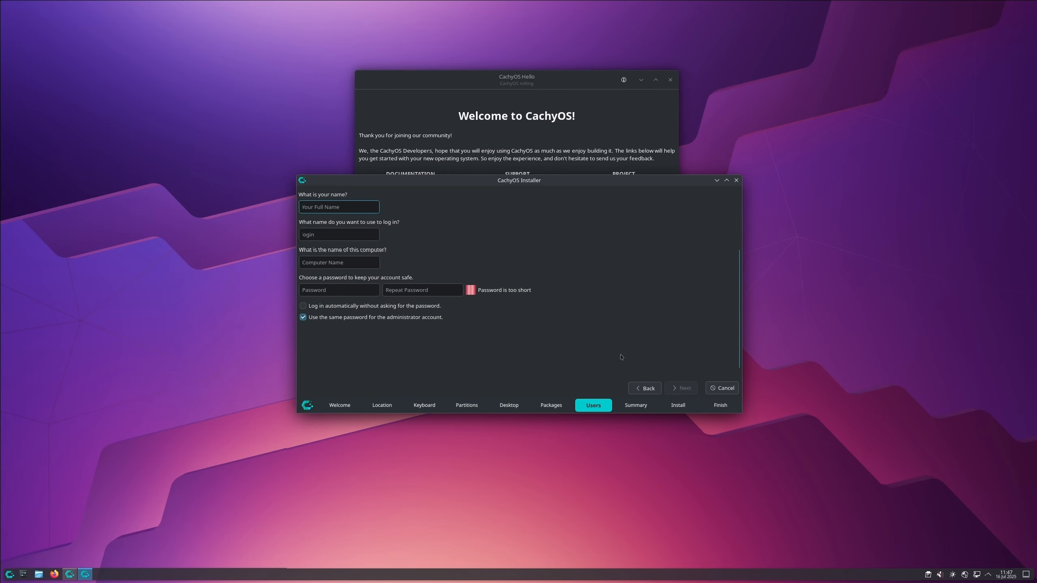
Enter the user's name for the account and shorten the computer name to cachyos.
type("mark")
left_click_drag(354, 261, 322, 263)
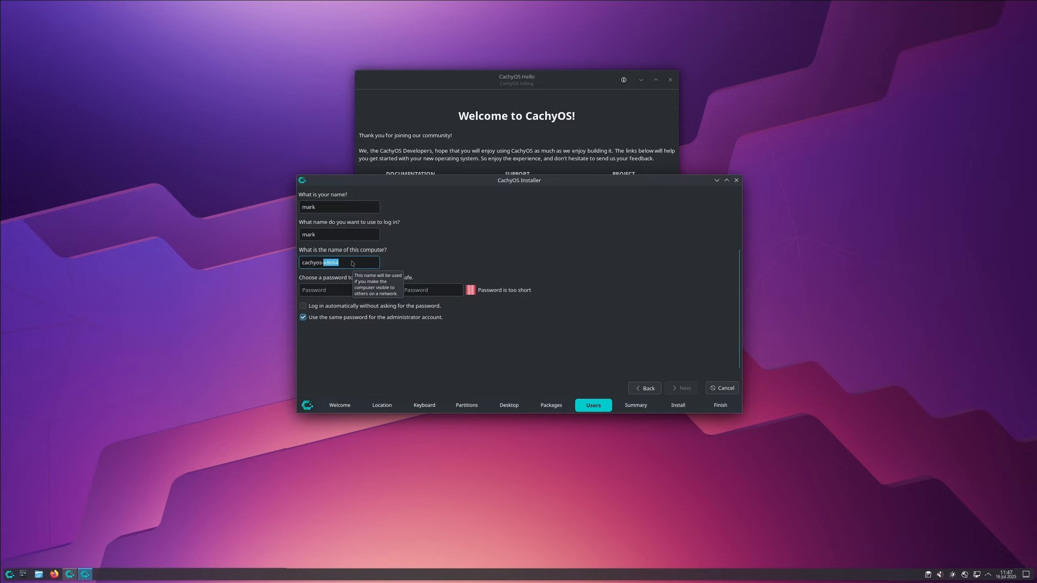
key("BackSpace")
Enter the account password and repeat it in the confirmation field.
left_click(326, 291)
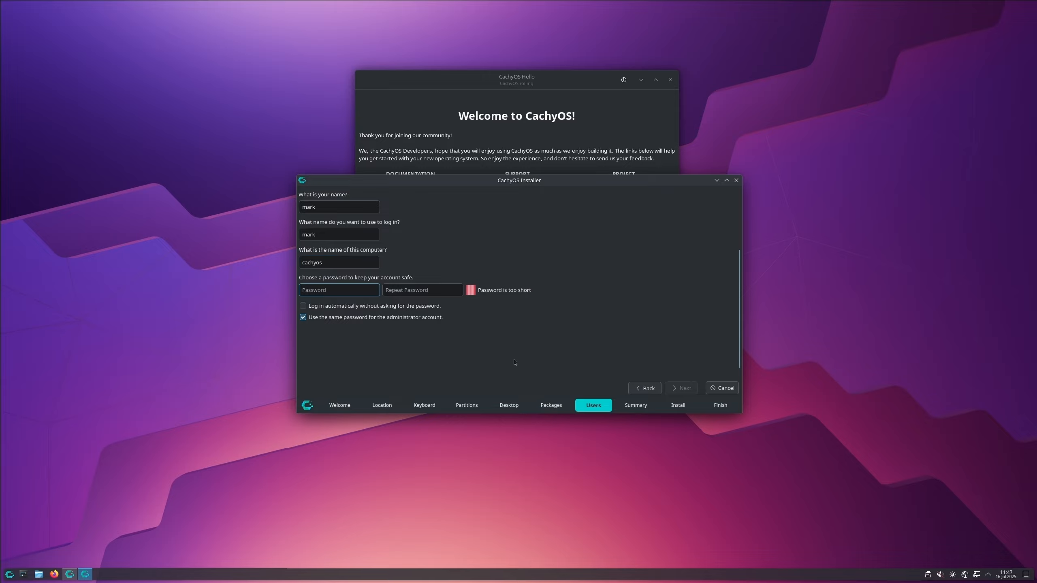
type("********")
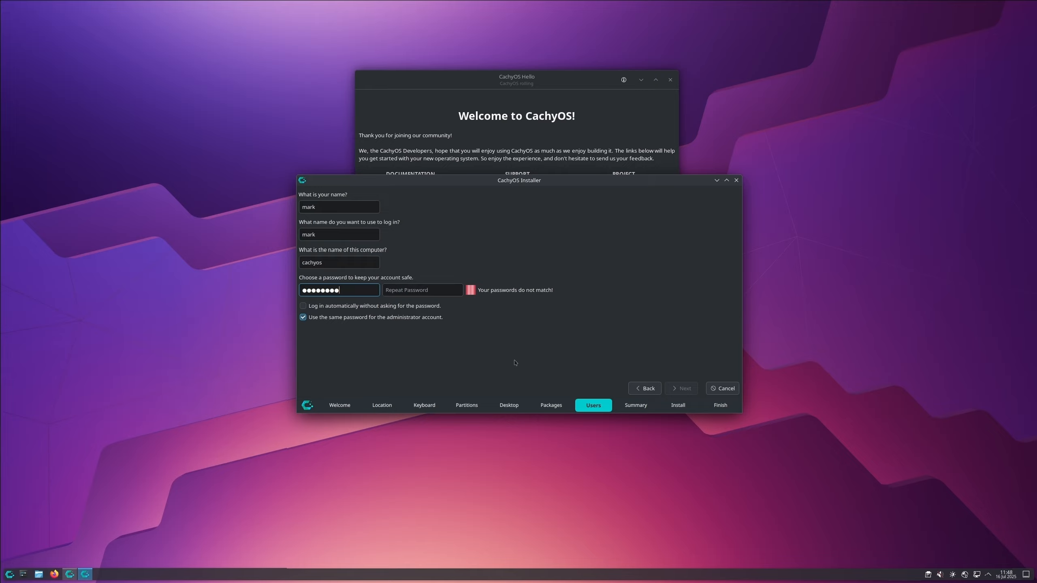
type("**")
key("Tab")
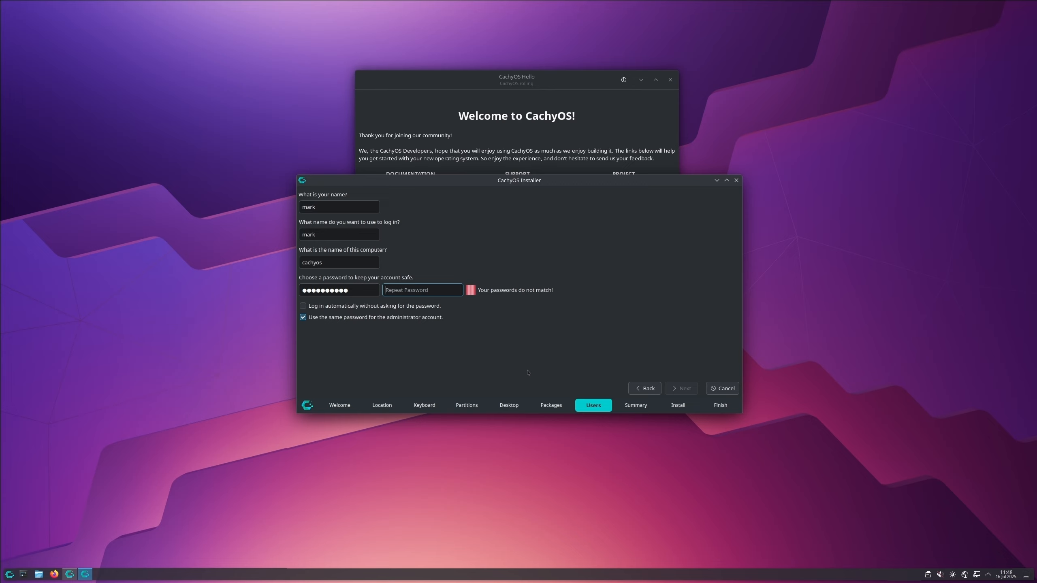
type("**********")
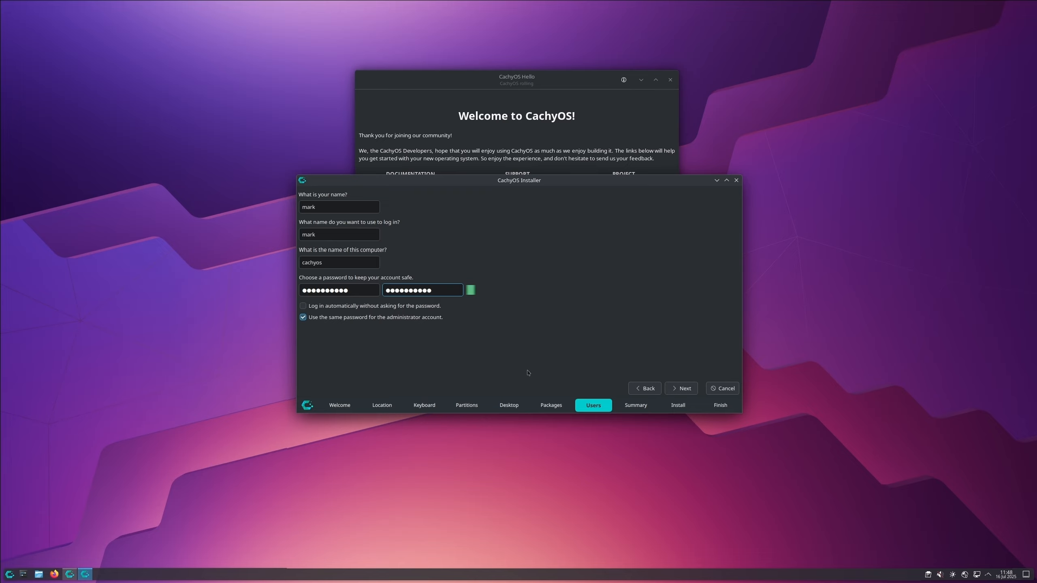
Continue to the installation summary, start the installation and confirm the changes to the disk.
left_click(685, 390)
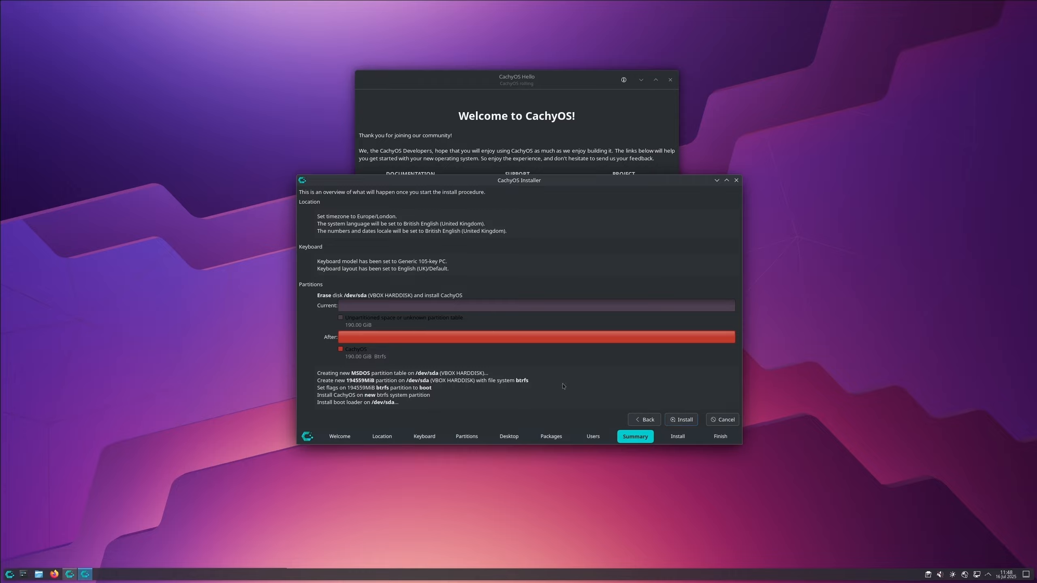
left_click(689, 423)
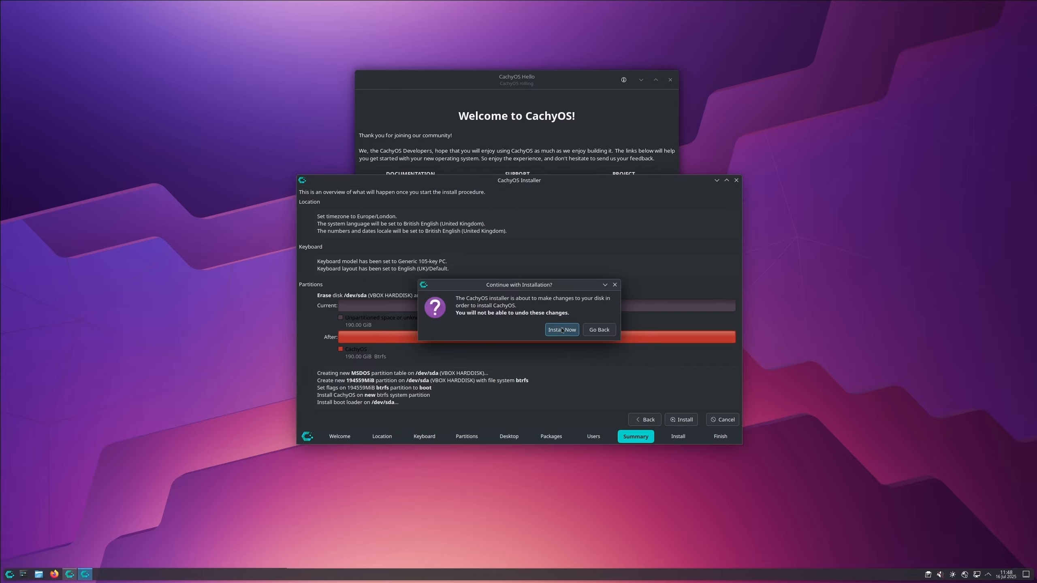
left_click(561, 330)
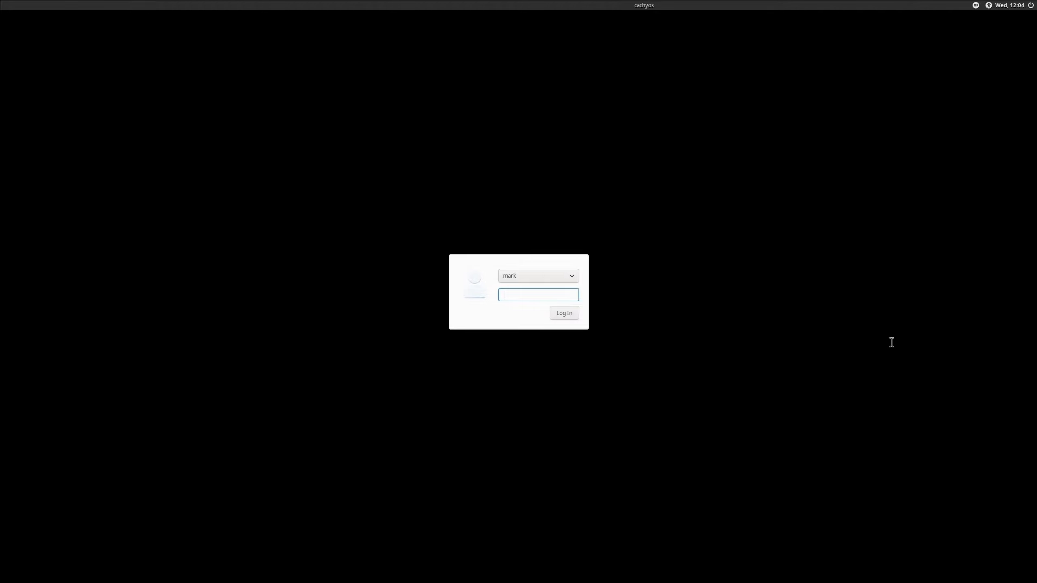
Enter the account password on the login screen of the newly installed system.
type("************")
key("BackSpace")
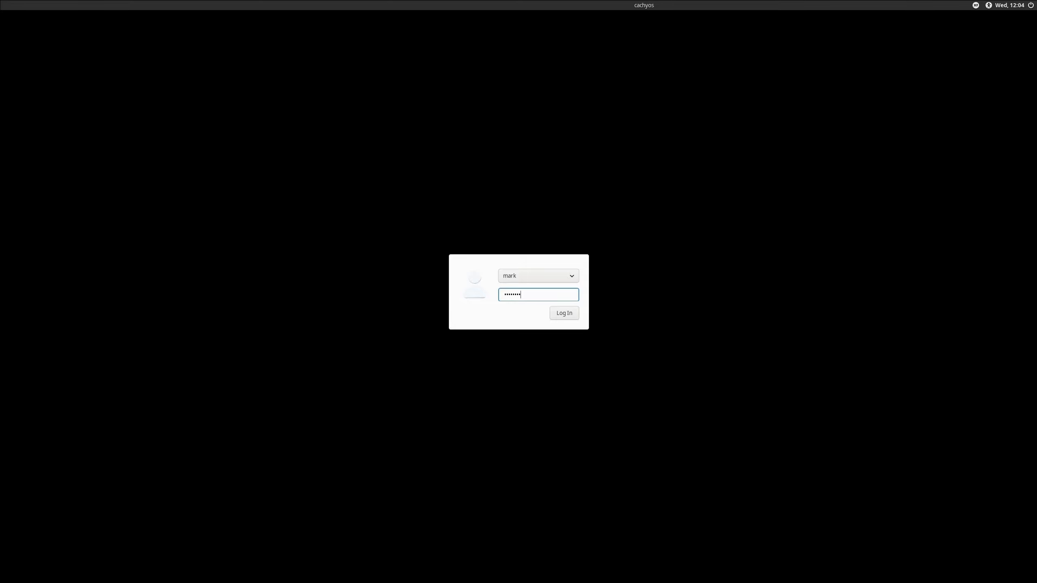